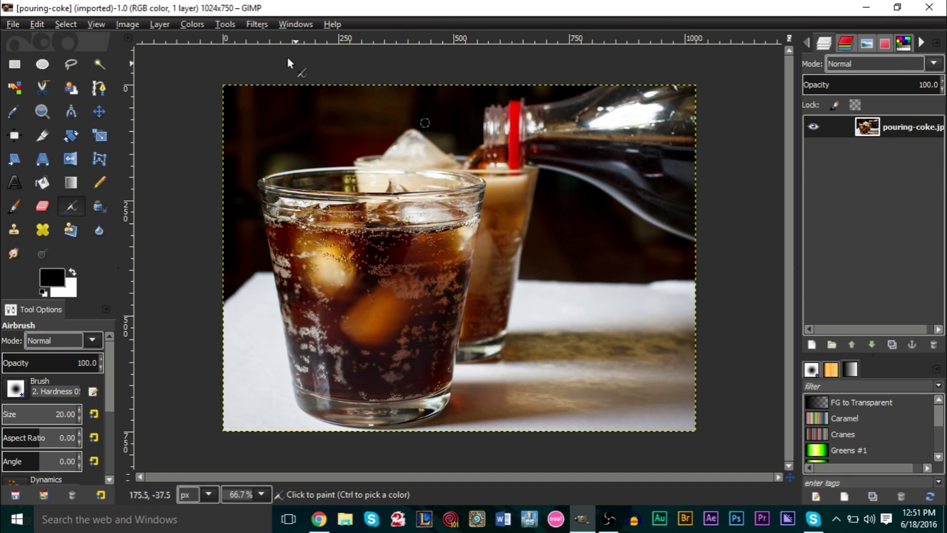
Step: Dock the Brushes panel beside the layers list and enlarge it slightly
left_click(292, 25)
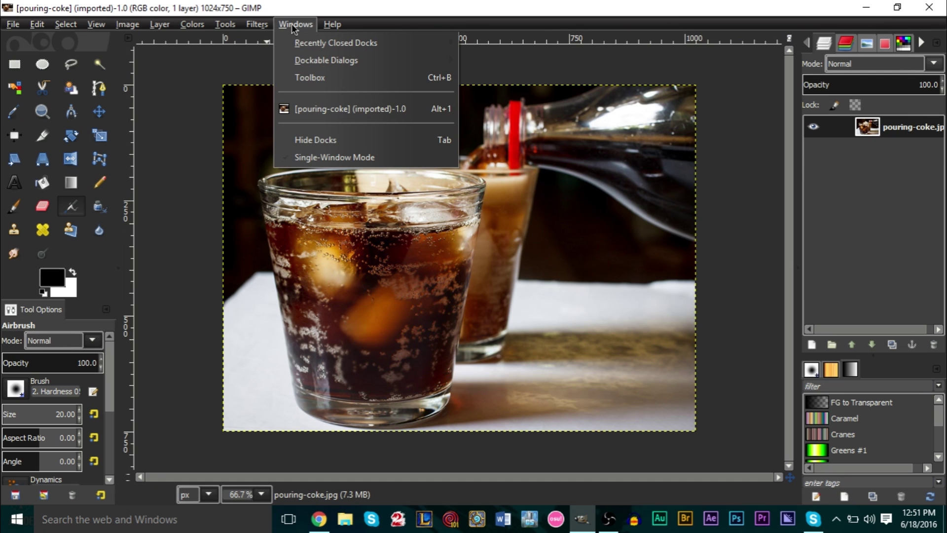
left_click(197, 85)
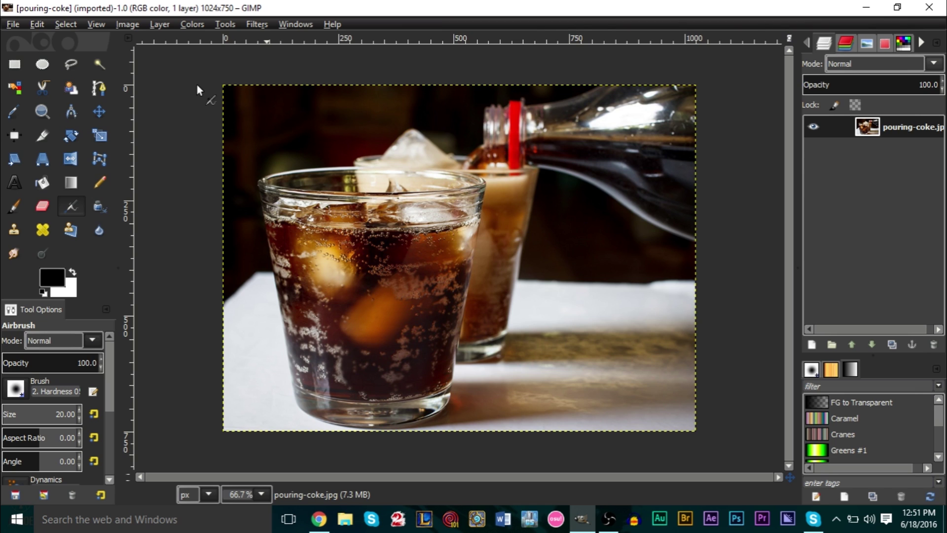
left_click(284, 24)
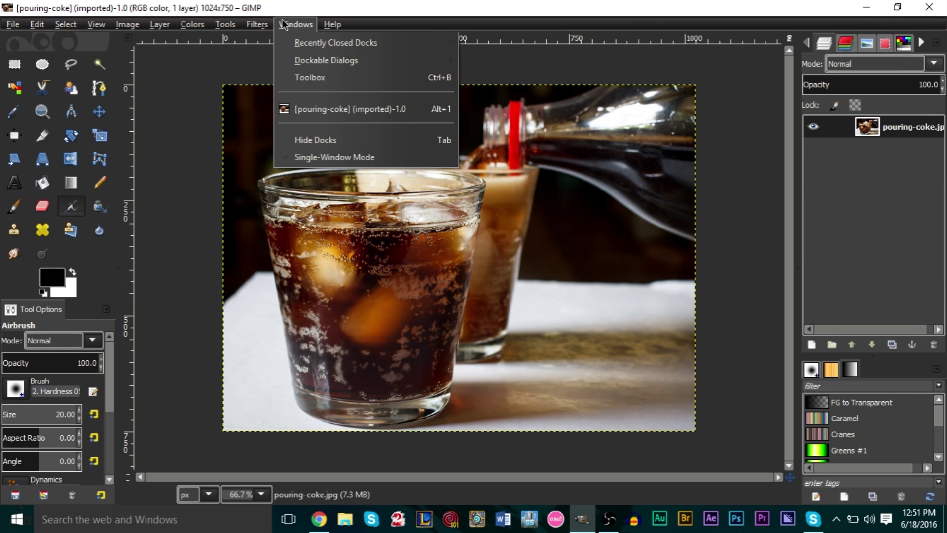
mouse_move(347, 61)
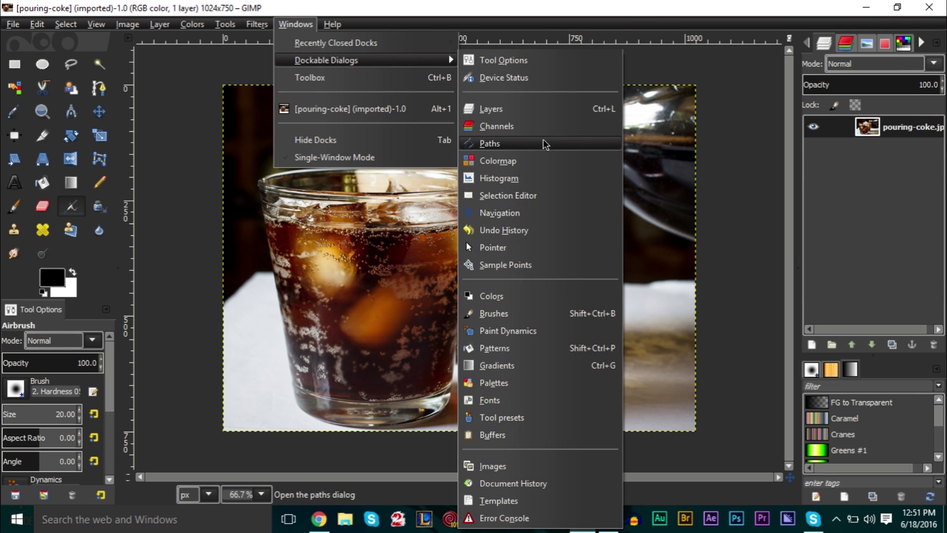
left_click(496, 314)
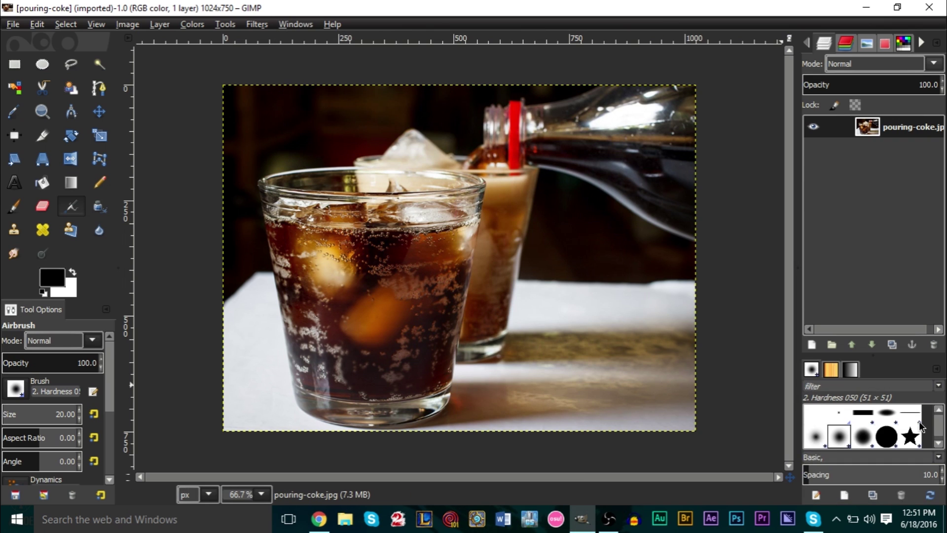
left_click_drag(897, 357, 896, 353)
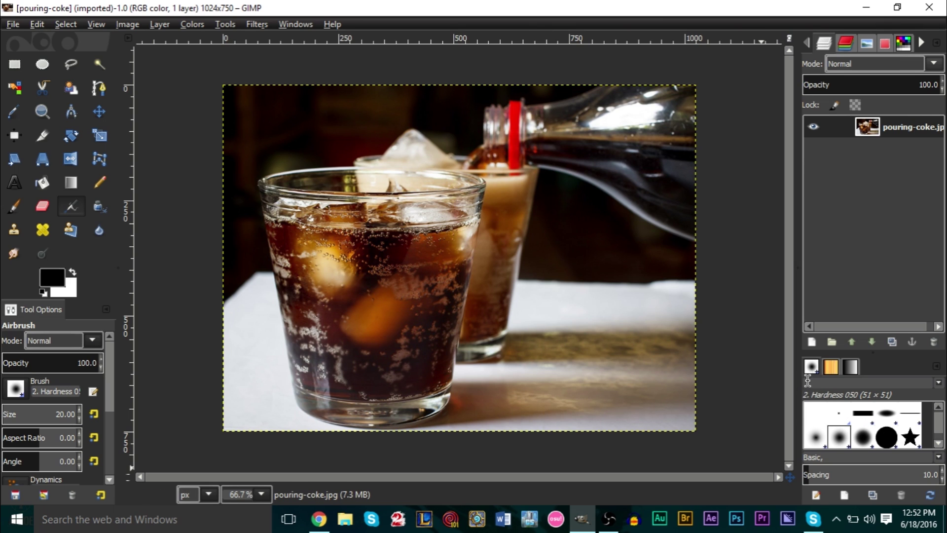
Step: Create a new brush and name it 'Custom Sparkel'
left_click(844, 497)
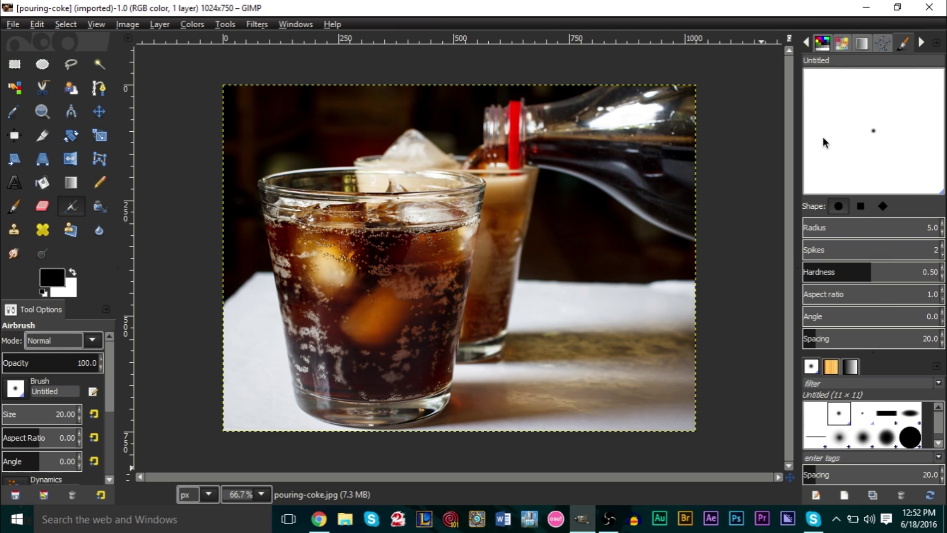
double_click(851, 61)
type("Sparkel")
key("BackSpace")
key("BackSpace")
key("BackSpace")
key("BackSpace")
key("BackSpace")
key("BackSpace")
key("BackSpace")
type("Custom Sparke")
key("Return")
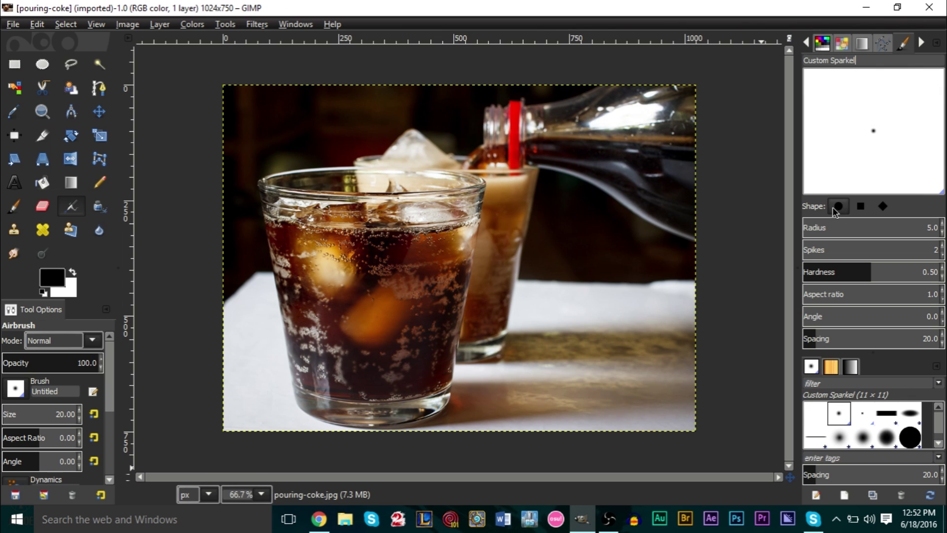
Step: Give the Custom Sparkel brush a diamond shape
left_click(853, 208)
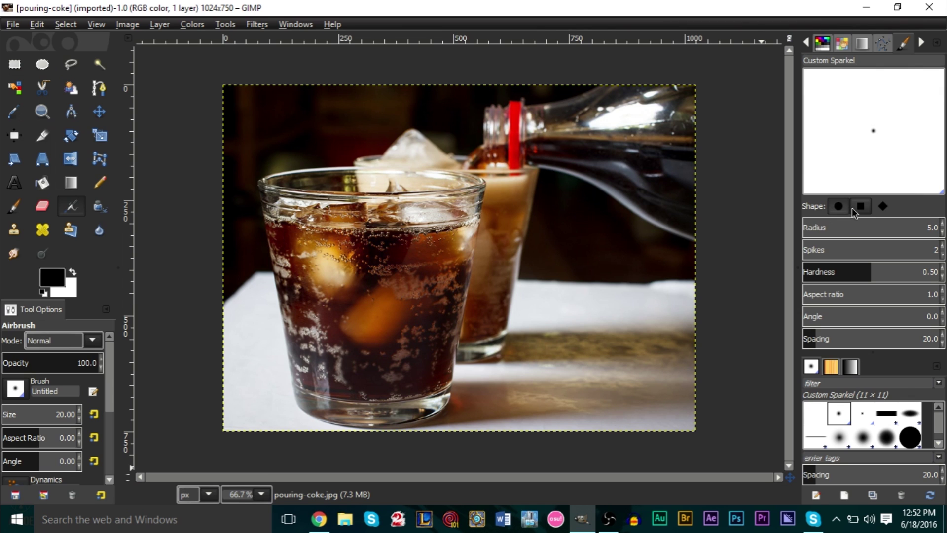
left_click(884, 207)
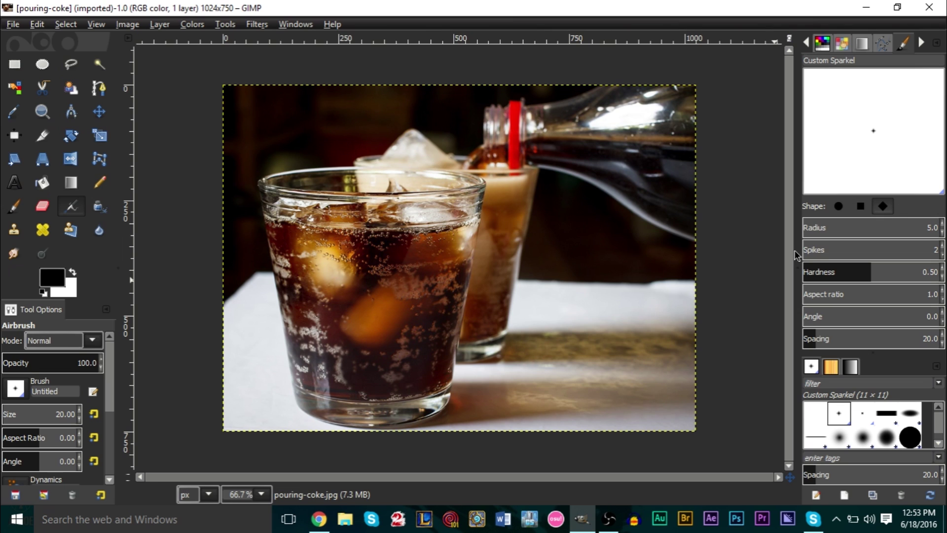
left_click(888, 229)
Step: Set the brush radius to 75, spikes to 4 and hardness to 0.10
type("75")
key("Return")
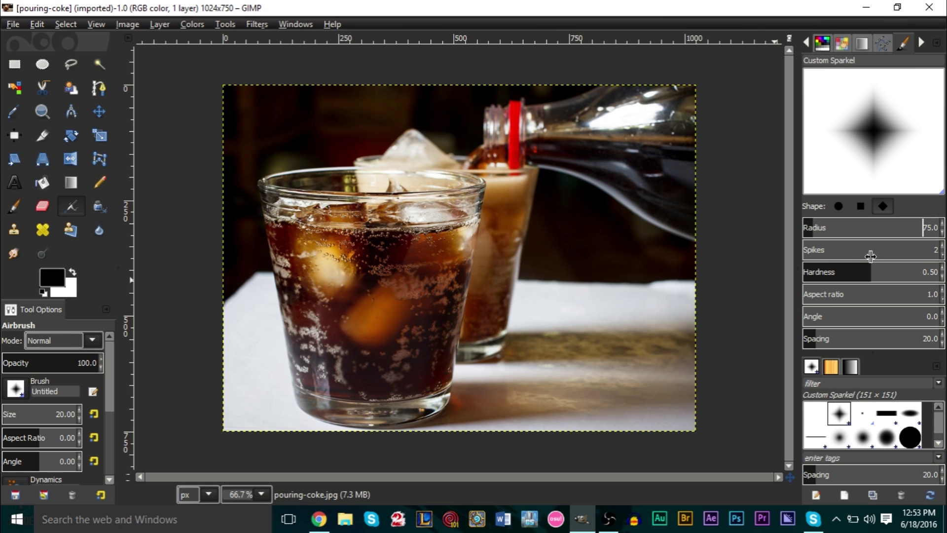
key("Tab")
type("4")
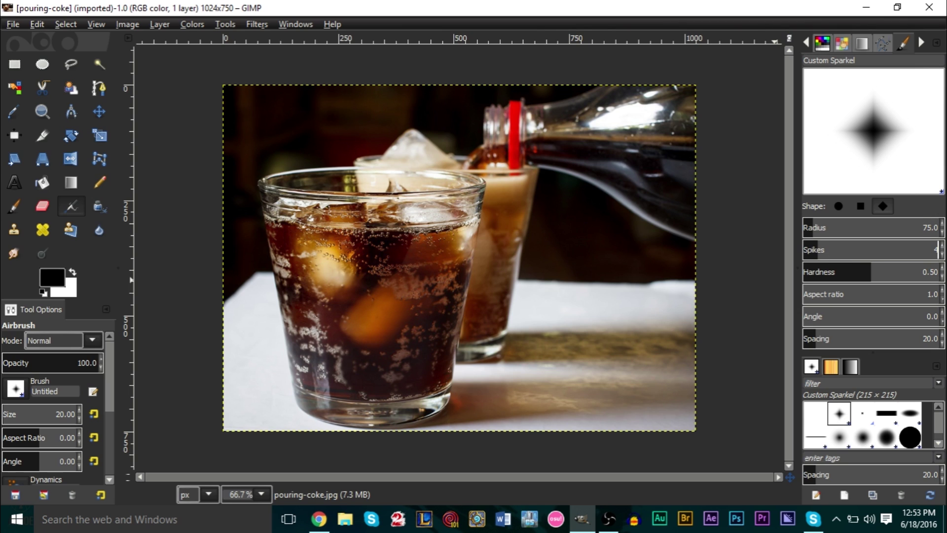
left_click(869, 273)
key("ctrl+a")
type("0.1")
key("Return")
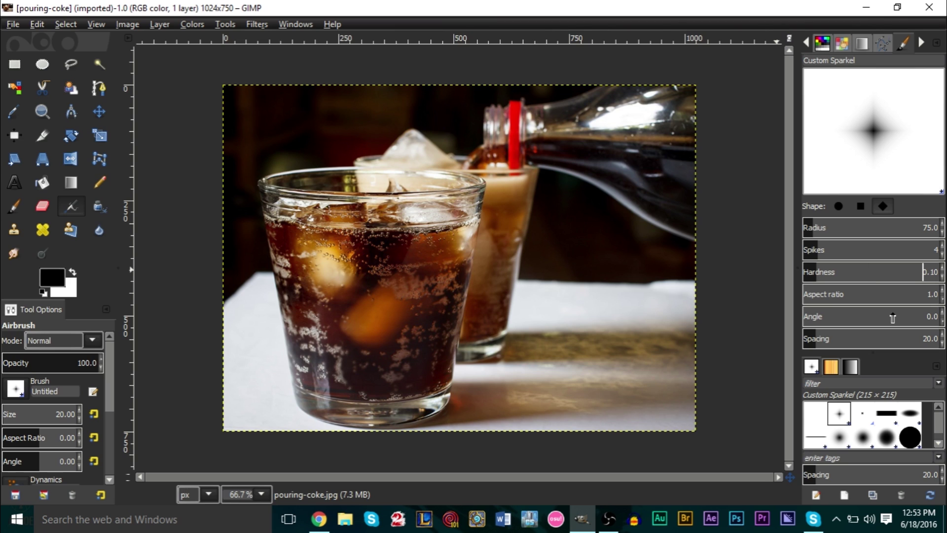
type("1.0")
key("Return")
Step: Set the brush aspect ratio to 1.5 and angle to 105
left_click(864, 296)
key("Delete")
key("Delete")
key("Delete")
type("1")
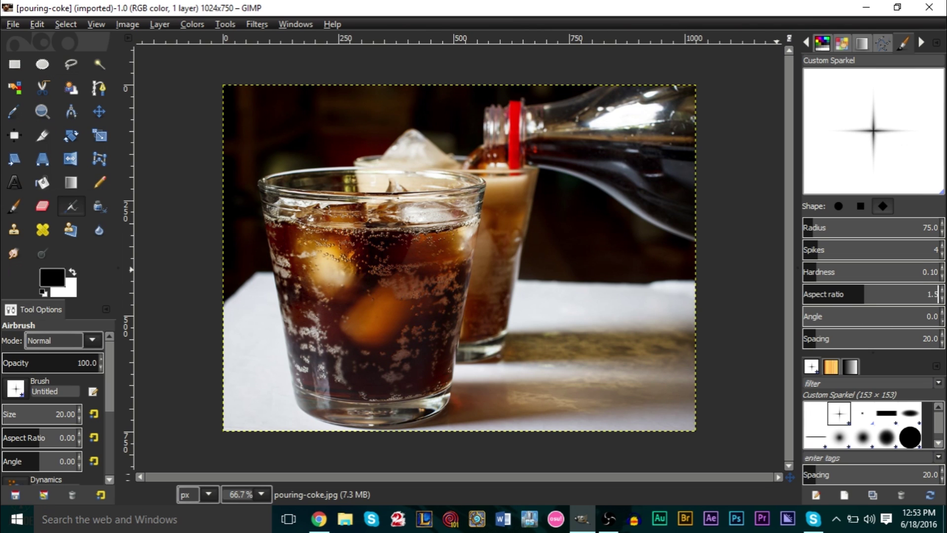
type(".5")
key("Return")
mouse_move(827, 320)
left_mouse_down()
mouse_move(913, 316)
mouse_move(871, 315)
mouse_move(900, 314)
left_mouse_up()
type("105")
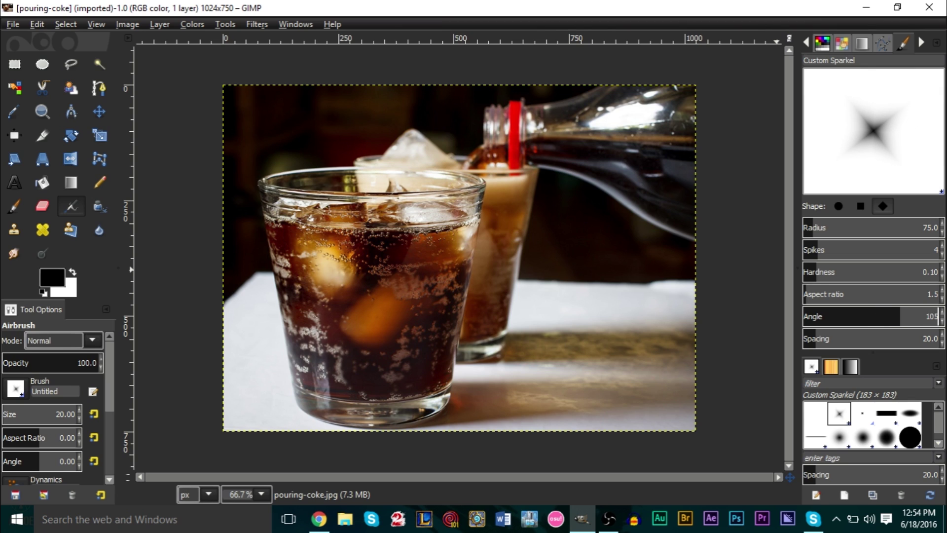
key("Return")
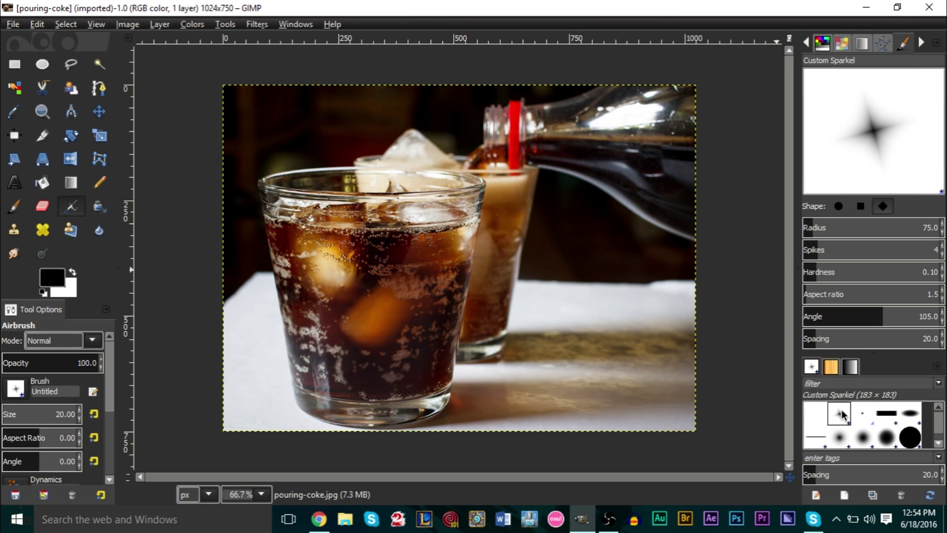
Step: Make the Custom Sparkel star the active painting brush
left_click(822, 416)
left_click(839, 415)
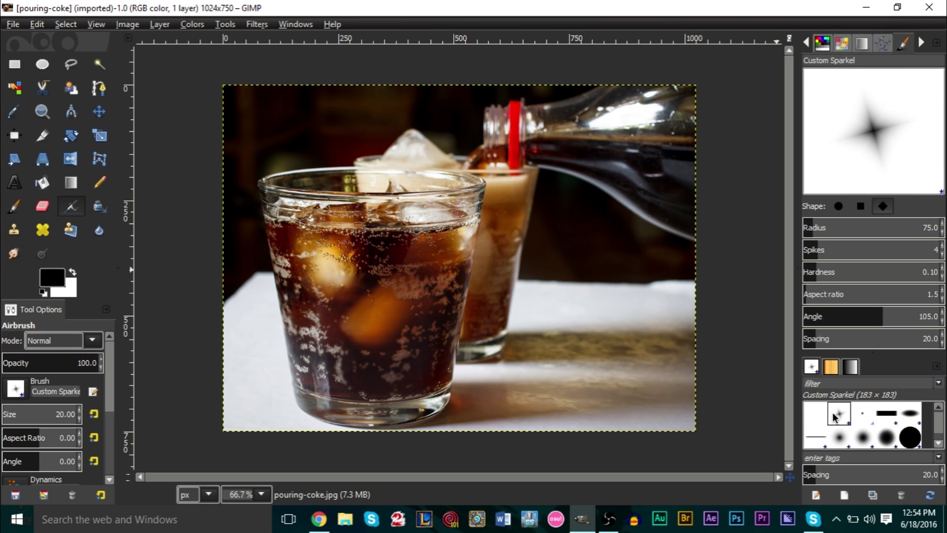
left_click(860, 414)
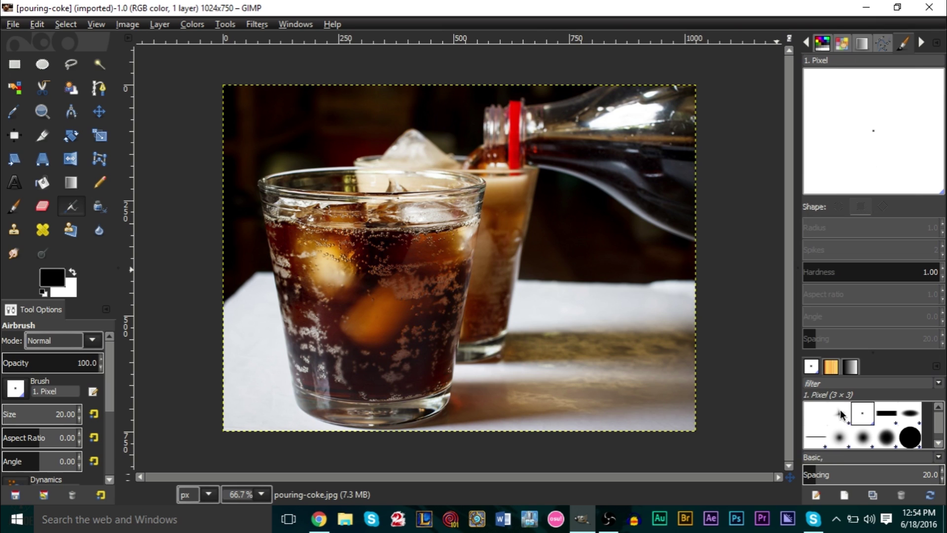
left_click(841, 414)
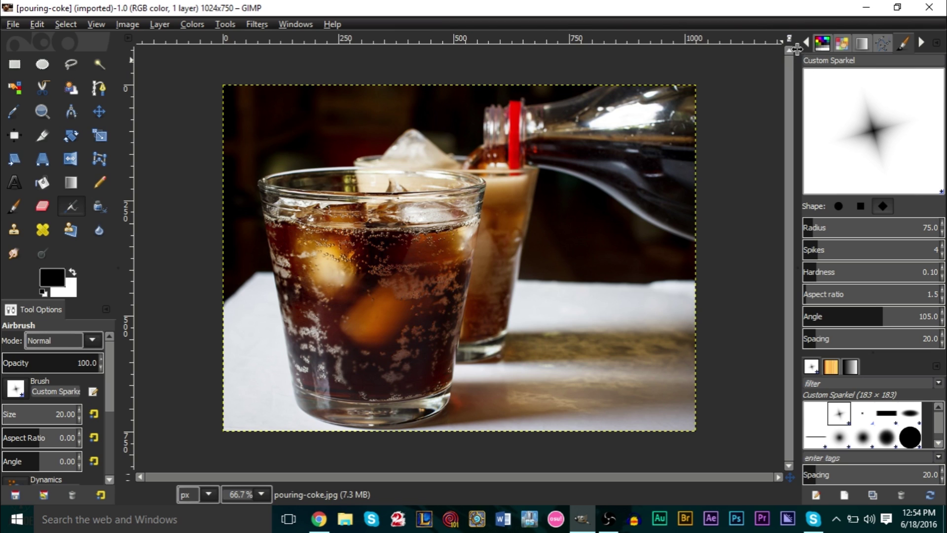
Step: Add a new transparent layer above the photo
scroll(806, 43, "up", 8)
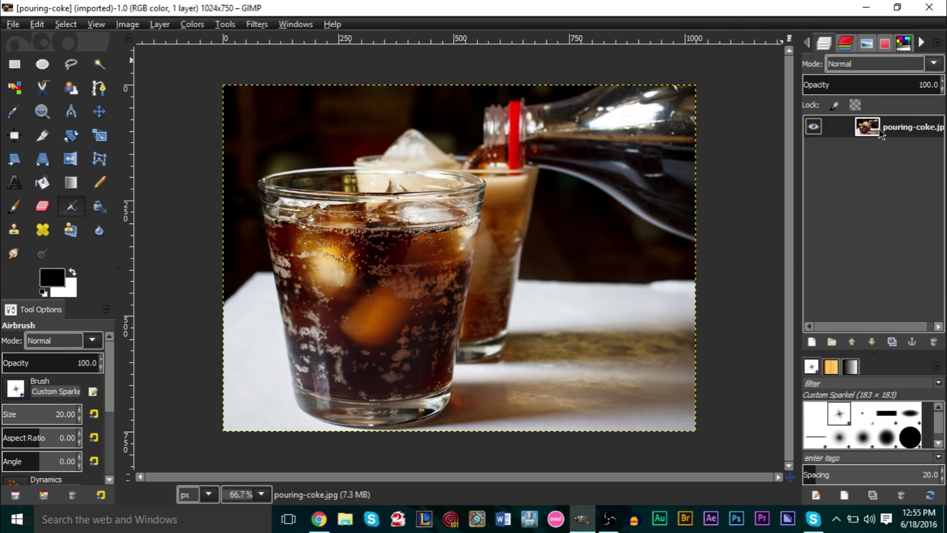
left_click(816, 341)
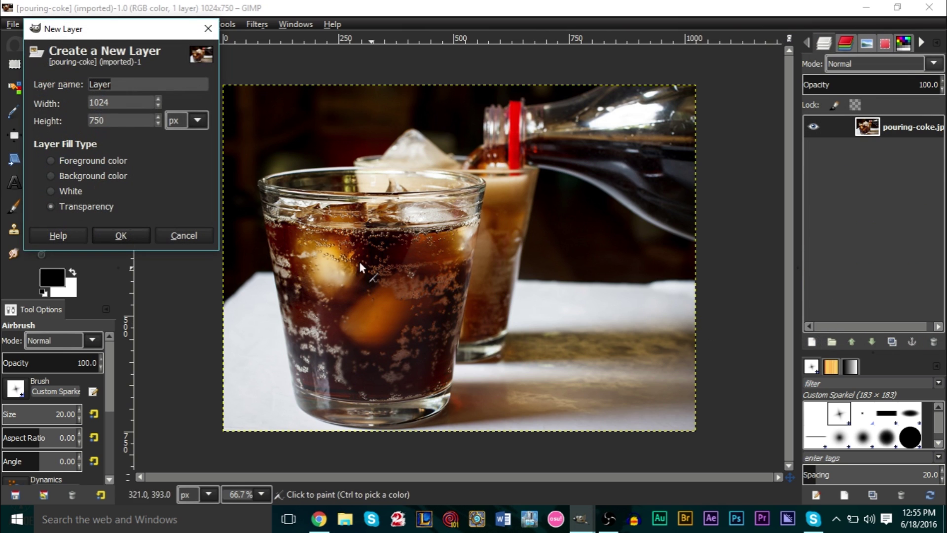
left_click(111, 236)
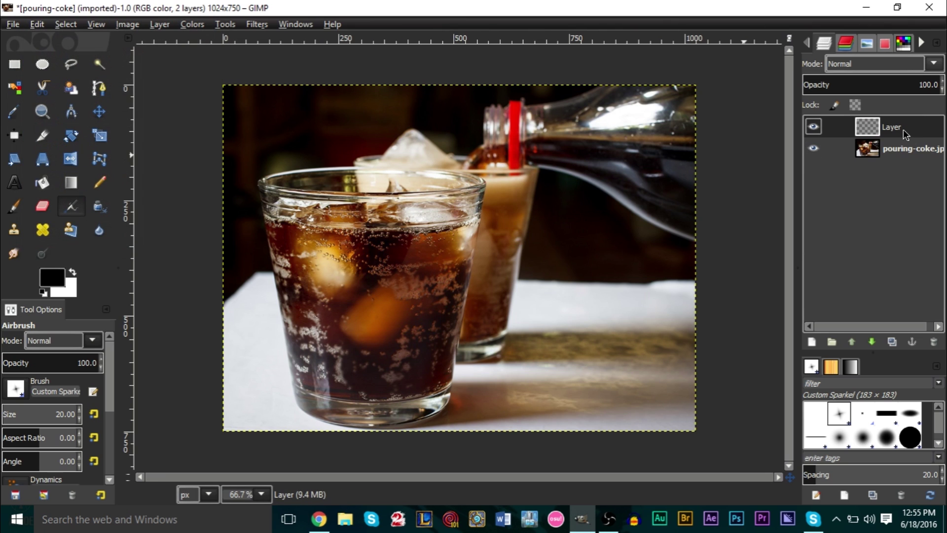
Step: Select the Paintbrush tool with the Custom Sparkel brush
left_click(21, 205)
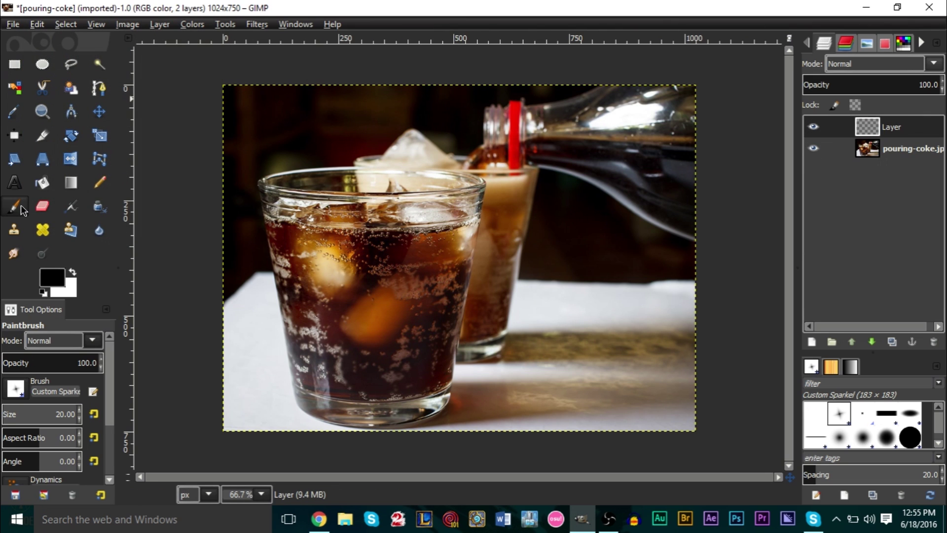
left_click(15, 389)
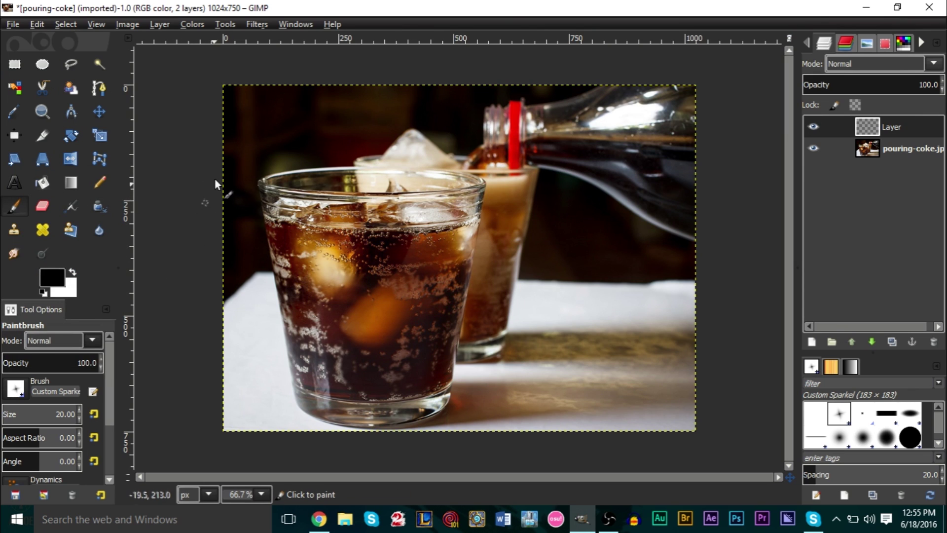
scroll(239, 144, "up", 3)
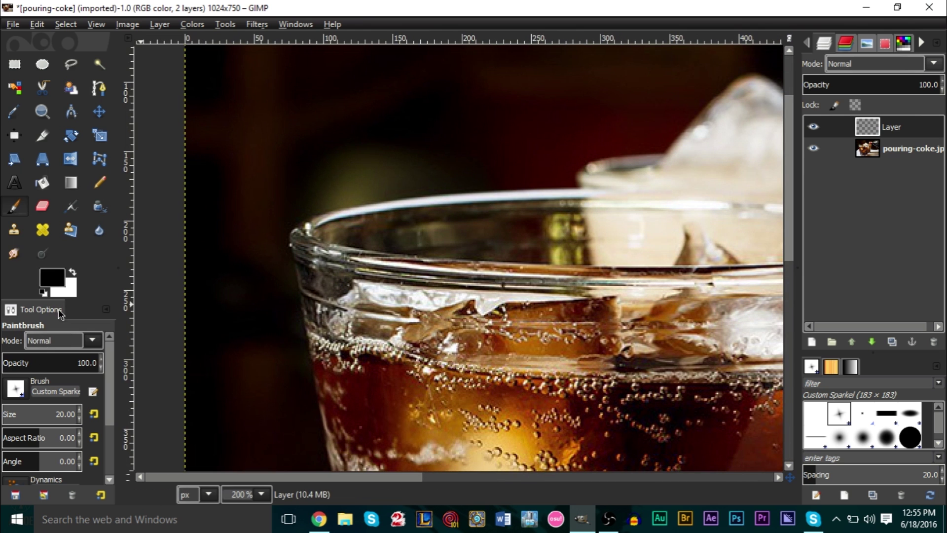
Step: Set the foreground painting colour to white
left_click(49, 283)
left_click_drag(108, 240, 56, 174)
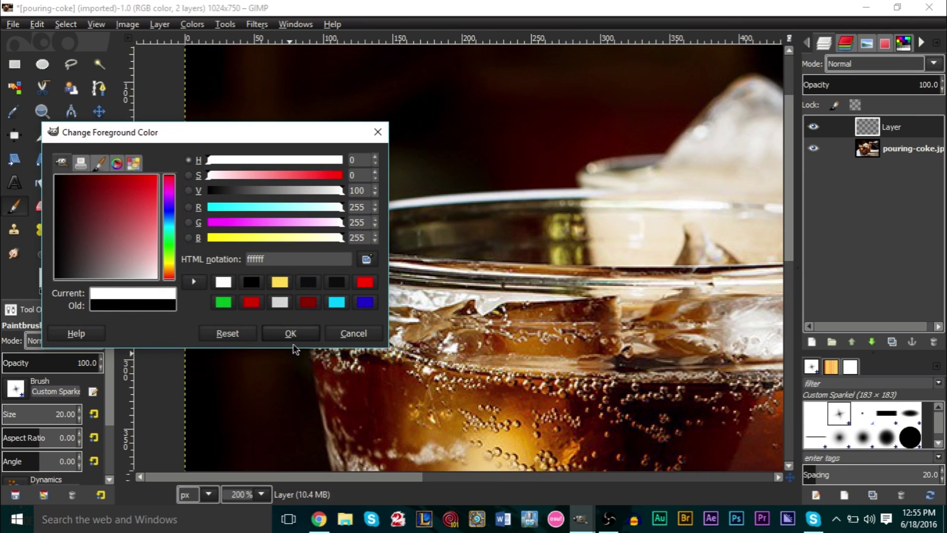
left_click(290, 335)
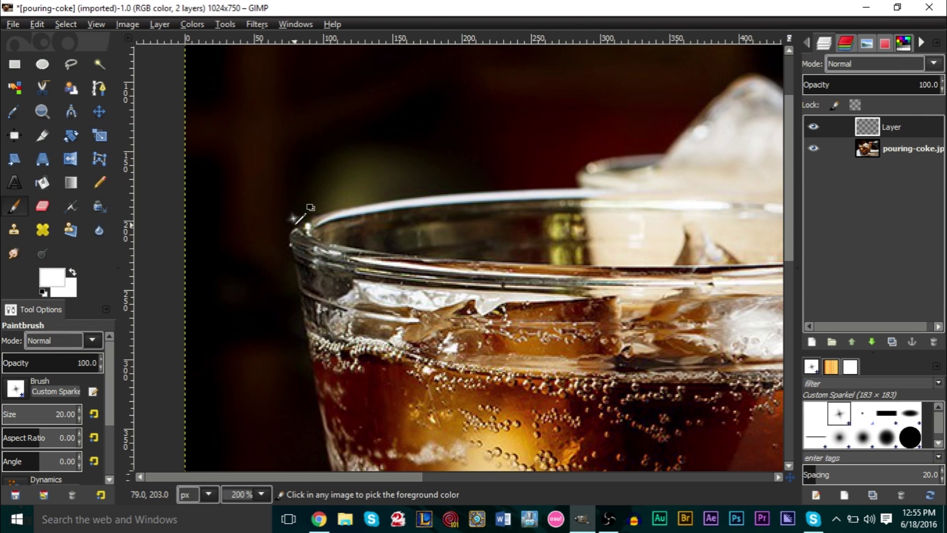
Step: Enlarge the sparkle brush to 164 px and stamp a sparkle on the glass rim's left edge
key("bracketright")
key("bracketright")
key("bracketright")
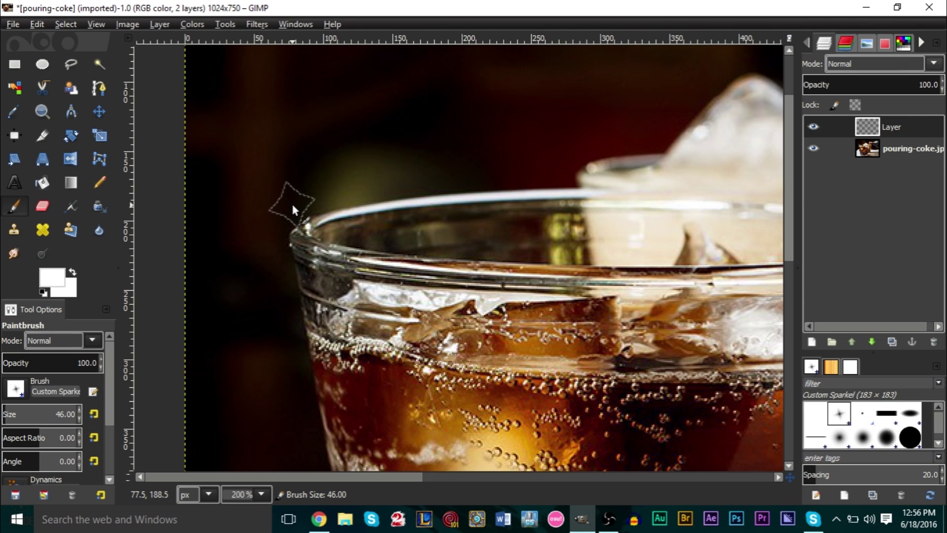
key("bracketright")
key("bracketright")
key("bracketright")
key("bracketright")
key("bracketright")
key("bracketright")
key("bracketright")
key("bracketright")
key("bracketright")
key("bracketright")
key("bracketright")
key("bracketright")
key("bracketright")
key("bracketright")
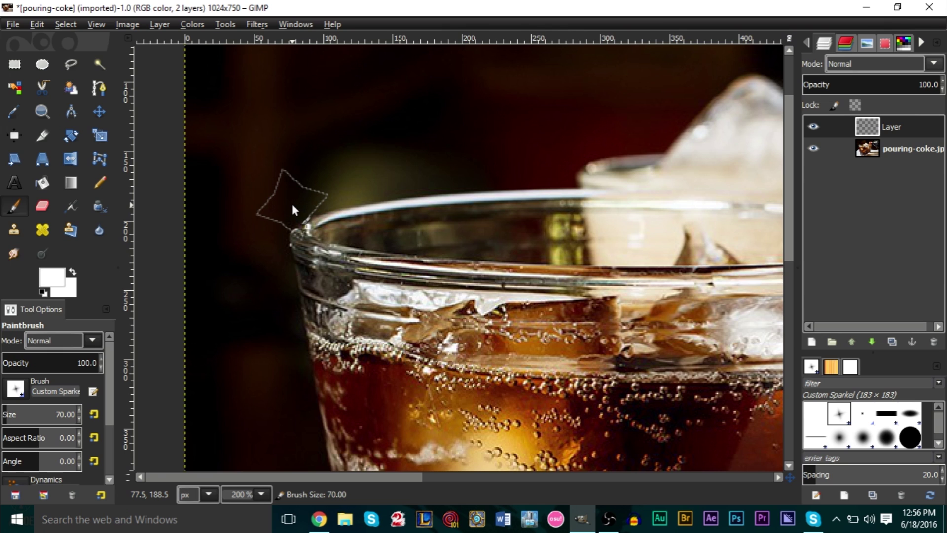
key("bracketright")
key("bracketright")
key("bracketright")
key("bracketright")
key("bracketright")
key("bracketright")
key("bracketright")
key("bracketright")
key("bracketright")
key("bracketright")
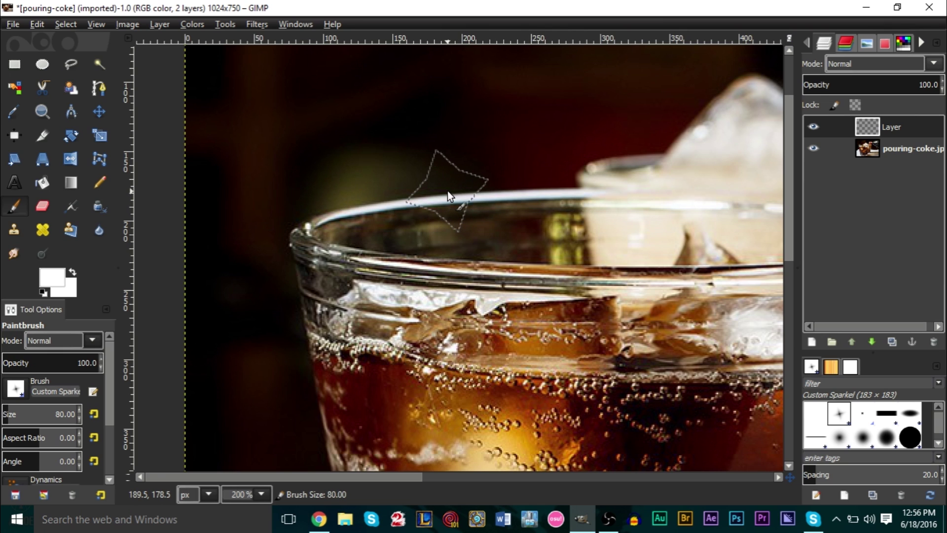
key("bracketright")
key("bracketright")
key("bracketright")
key("bracketright")
key("bracketright")
key("bracketright")
key("bracketright")
key("bracketright")
key("bracketright")
key("bracketright")
key("bracketright")
key("bracketright")
key("bracketright")
key("bracketright")
key("bracketright")
key("bracketright")
key("bracketright")
key("bracketright")
key("bracketright")
key("bracketright")
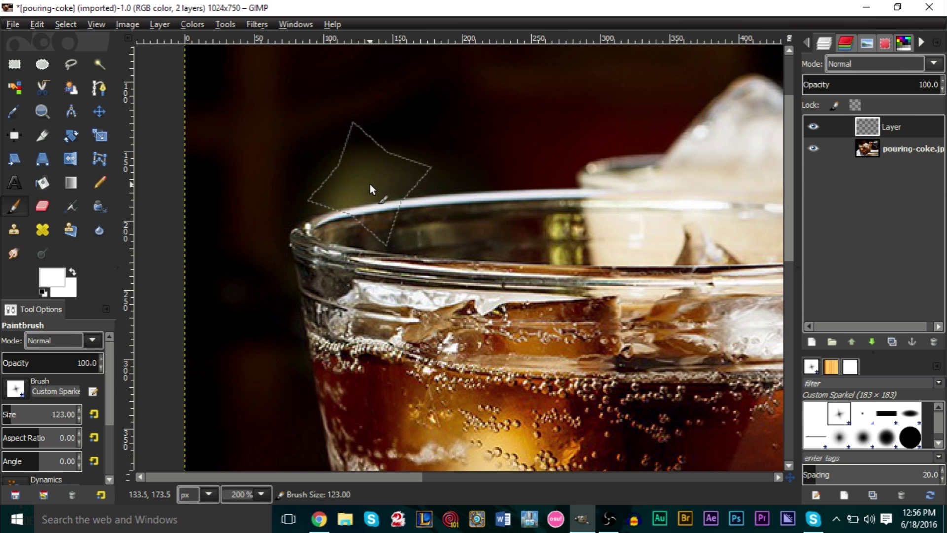
key("bracketleft")
key("bracketleft")
key("bracketleft")
key("bracketleft")
key("bracketleft")
key("bracketleft")
key("bracketleft")
key("bracketleft")
key("bracketleft")
key("bracketleft")
key("bracketleft")
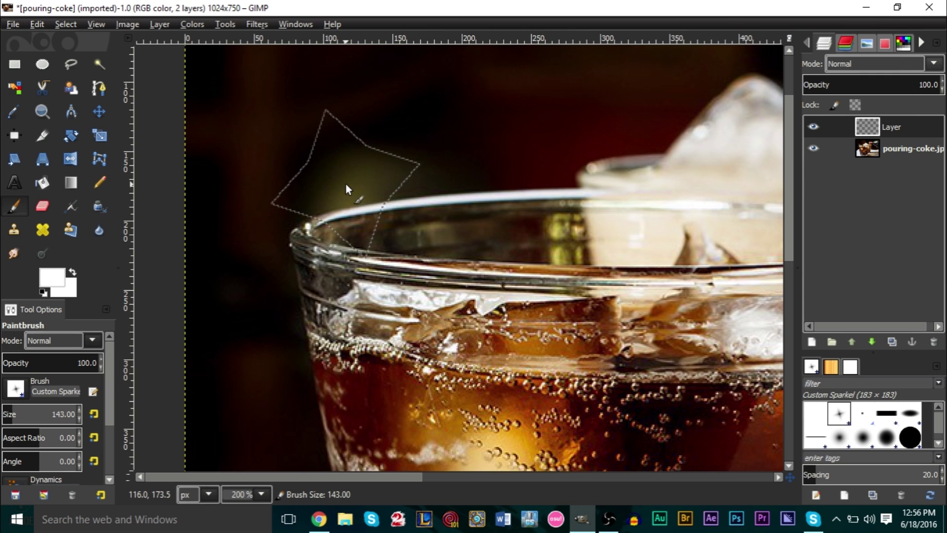
key("bracketleft")
key("bracketleft")
key("bracketleft")
key("bracketleft")
key("bracketleft")
key("bracketleft")
key("bracketleft")
key("bracketleft")
key("bracketleft")
key("bracketleft")
key("bracketleft")
key("bracketleft")
key("bracketleft")
key("bracketleft")
key("bracketleft")
key("bracketright")
key("bracketright")
key("bracketright")
key("bracketright")
key("bracketright")
key("bracketright")
key("bracketright")
key("bracketright")
key("bracketright")
key("bracketright")
key("bracketright")
key("bracketright")
key("bracketright")
key("bracketright")
key("bracketright")
key("bracketright")
key("bracketright")
key("bracketright")
key("bracketright")
key("bracketright")
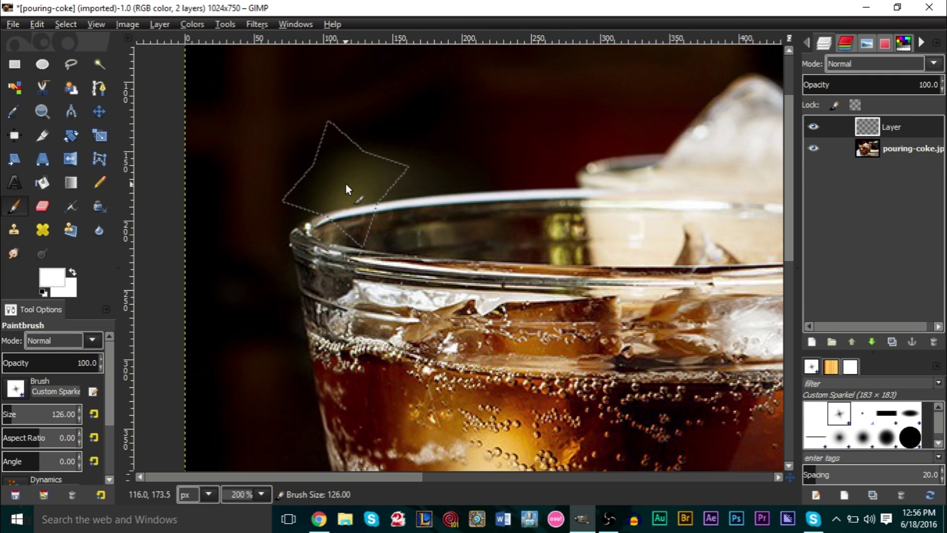
key("bracketright")
key("bracketright")
key("bracketright")
key("bracketright")
key("bracketright")
key("bracketright")
key("bracketright")
key("bracketright")
key("bracketright")
key("bracketright")
key("bracketright")
key("bracketright")
key("bracketright")
key("bracketright")
key("bracketright")
key("bracketright")
key("bracketright")
key("bracketright")
key("bracketright")
key("bracketright")
left_click(291, 208)
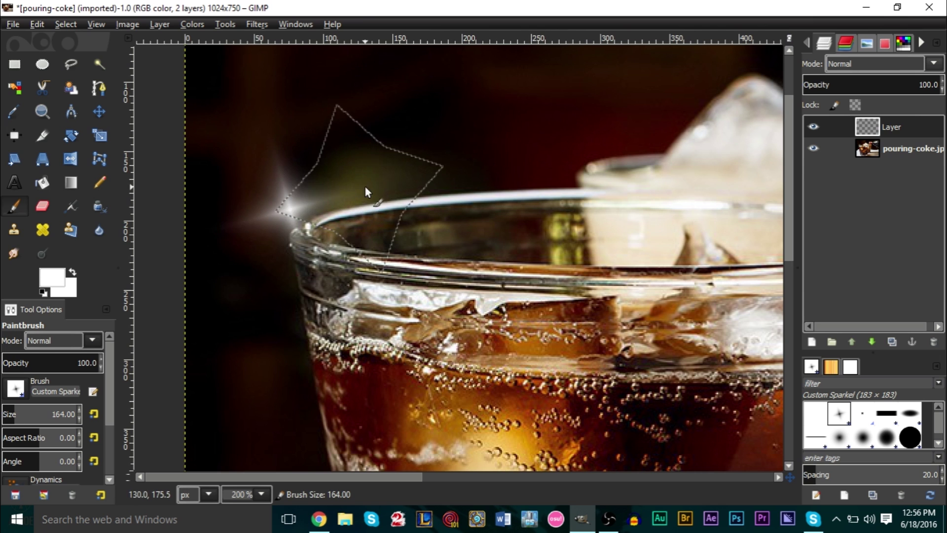
Step: Redo the left-rim sparkle and add another sparkle at the bottle top
key("ctrl+z")
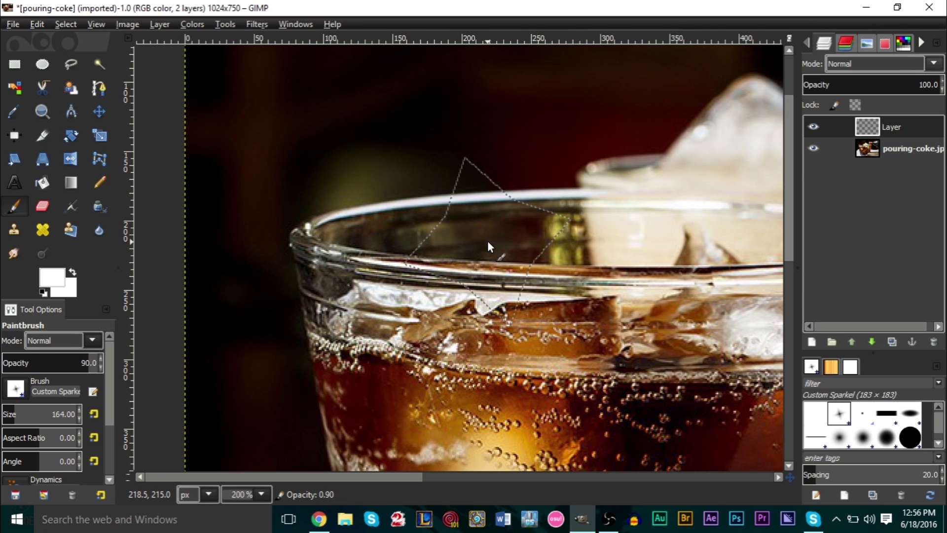
scroll(501, 227, "down", 2)
scroll(596, 213, "left", 3)
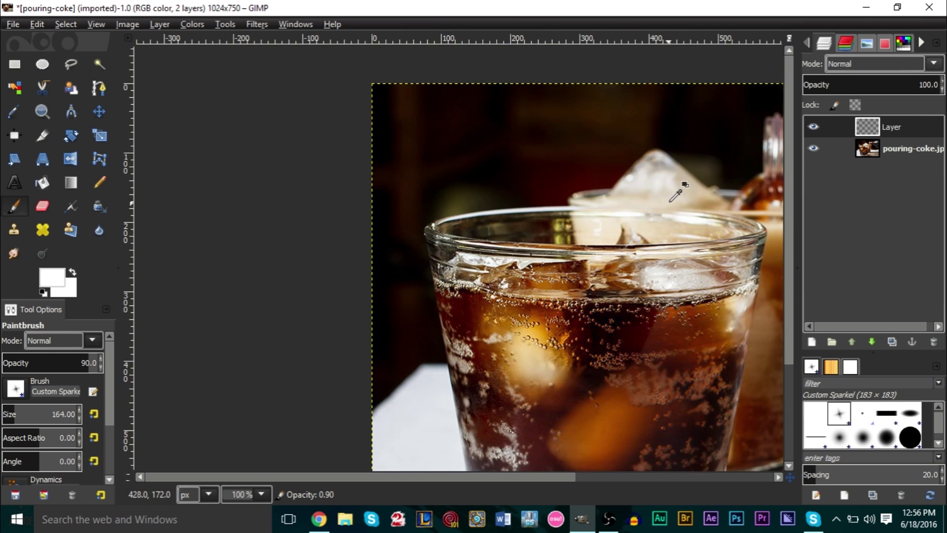
scroll(674, 195, "up", 2)
scroll(680, 191, "up", 3)
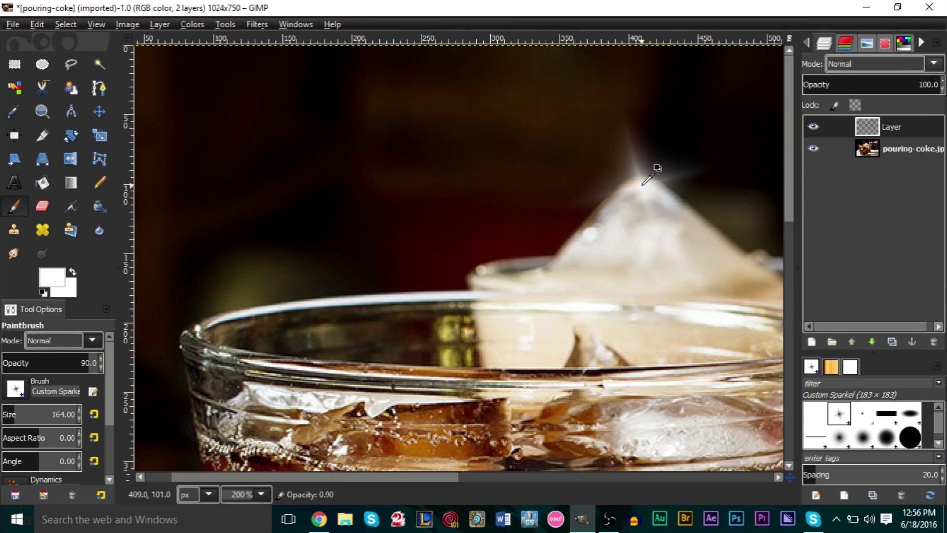
scroll(638, 311, "down", 2)
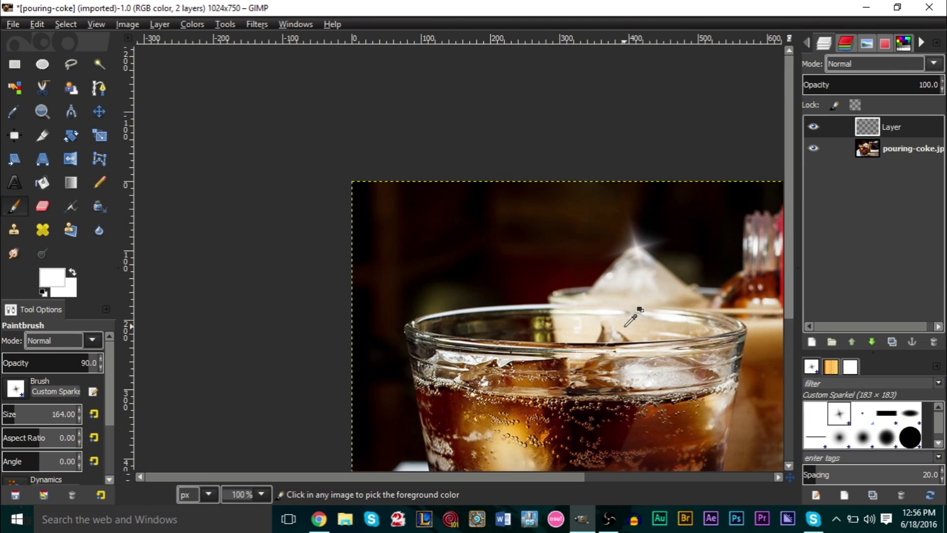
scroll(545, 321, "up", 2)
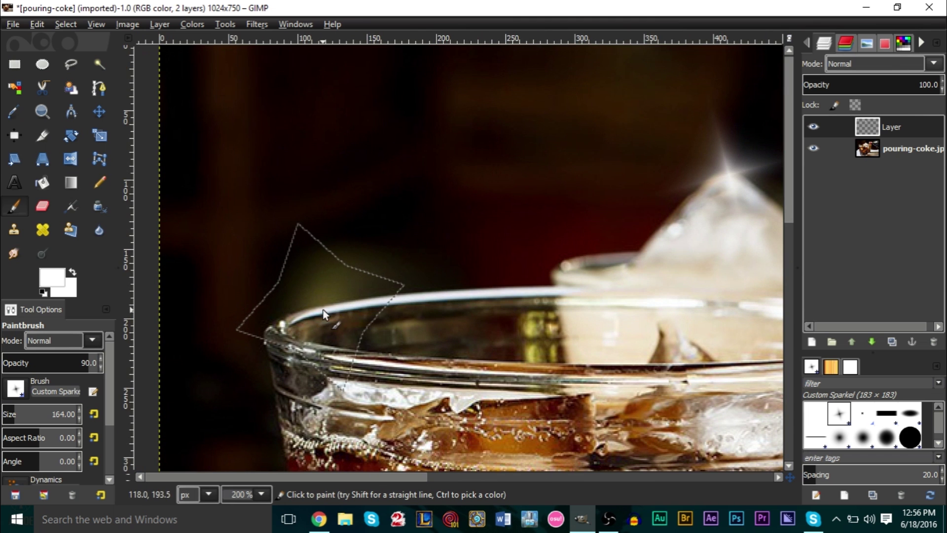
left_click(318, 291)
scroll(405, 281, "down", 3)
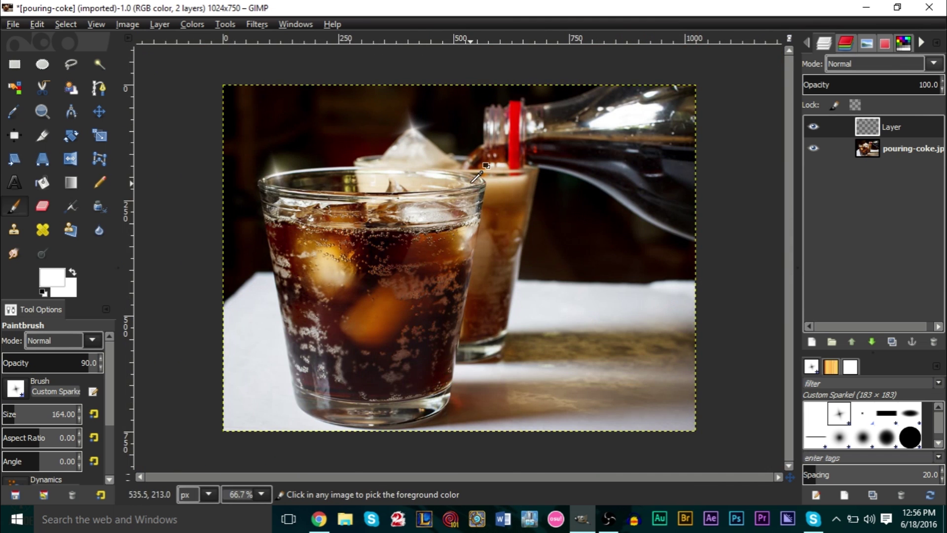
scroll(532, 322, "up", 3)
scroll(471, 182, "up", 3)
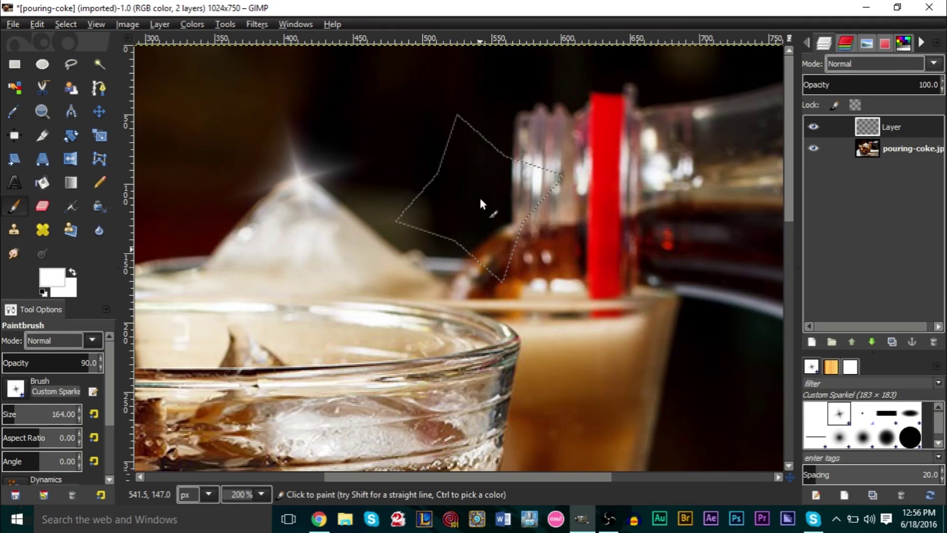
left_click(519, 127)
Step: Resize the sparkle brush to 104 px and stamp a second sparkle on the glass rim
scroll(523, 229, "down", 2)
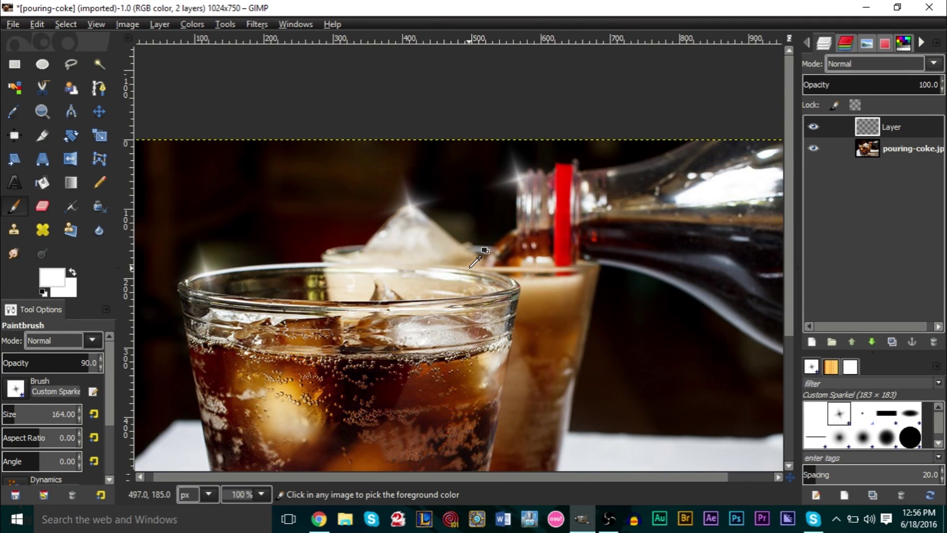
scroll(474, 265, "up", 1)
scroll(522, 254, "up", 1)
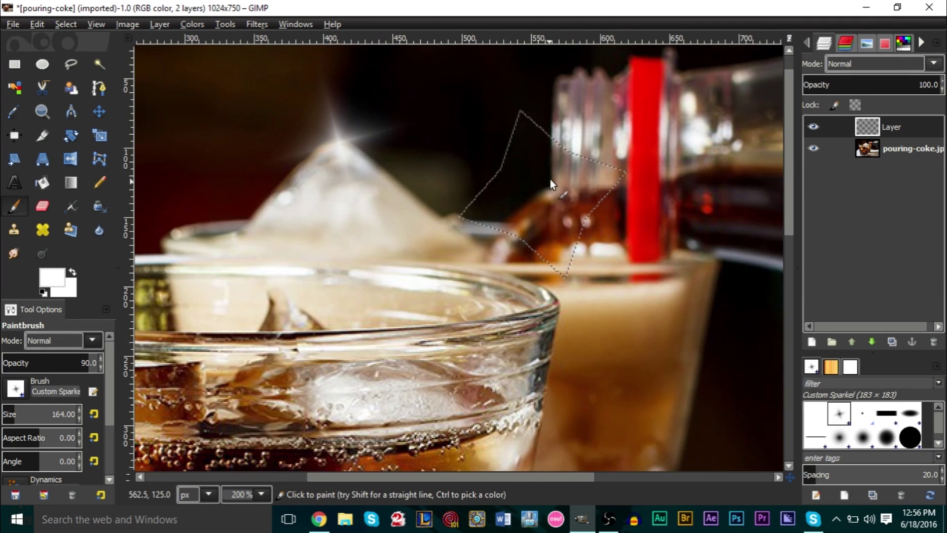
scroll(552, 197, "down", 2)
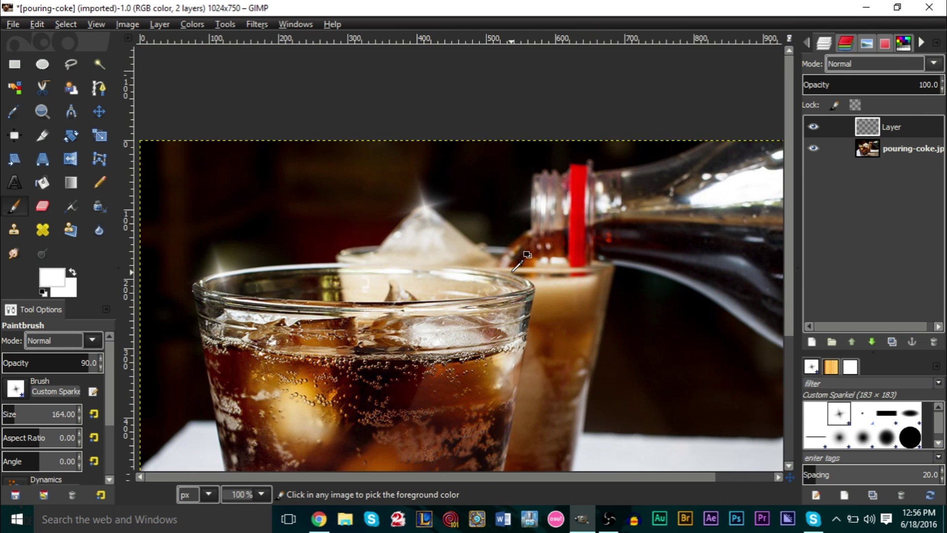
scroll(514, 311, "up", 3)
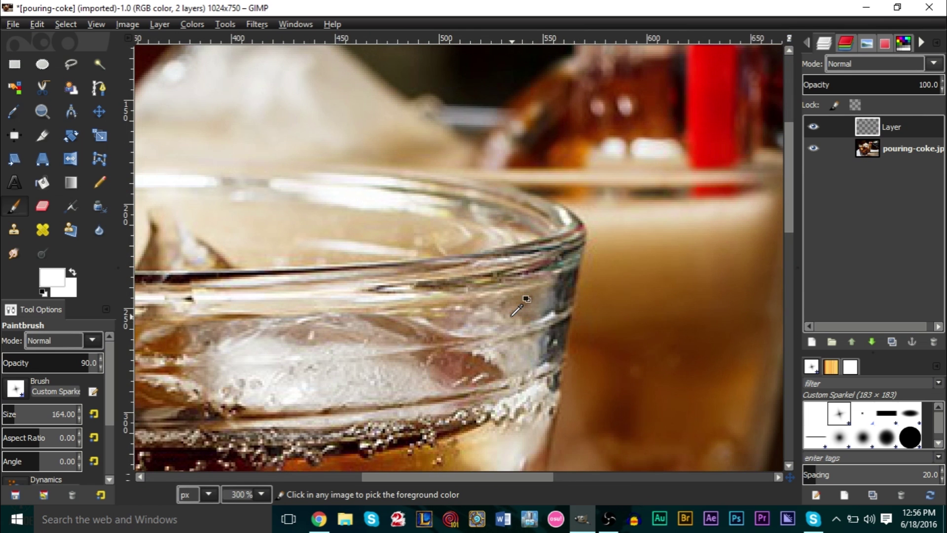
scroll(476, 292, "down", 3)
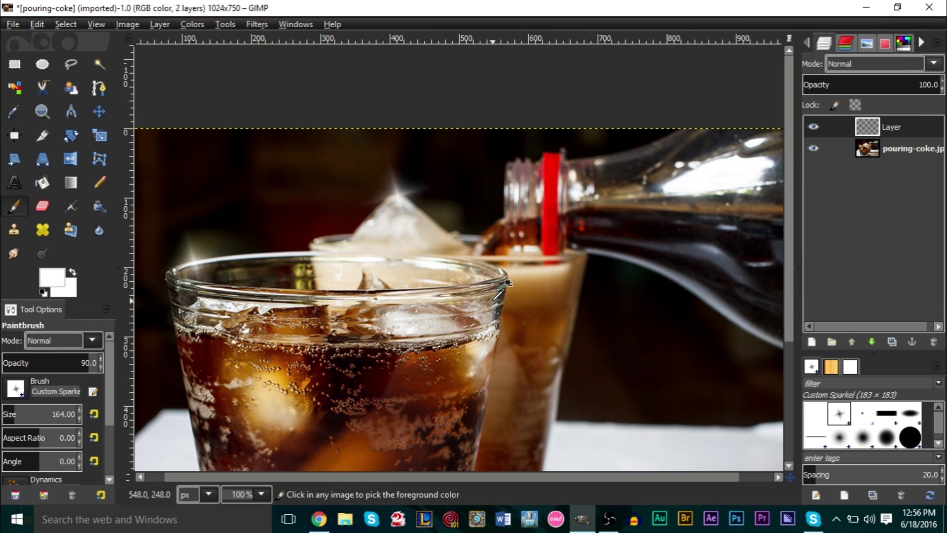
scroll(498, 257, "up", 2)
key("bracketright")
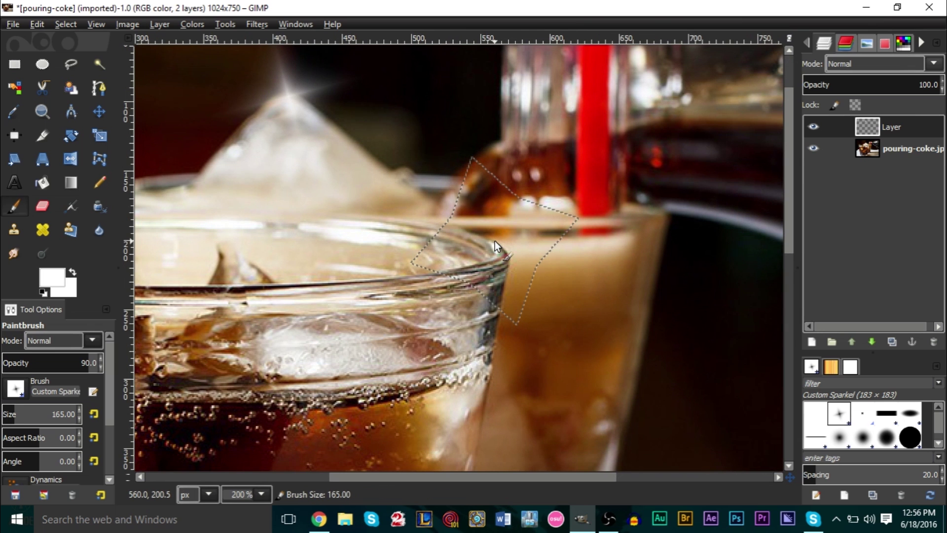
key("shift+bracketright")
key("shift+bracketright")
key("shift+bracketright")
key("bracketright")
key("bracketright")
key("bracketright")
key("bracketright")
key("bracketright")
key("bracketright")
key("bracketright")
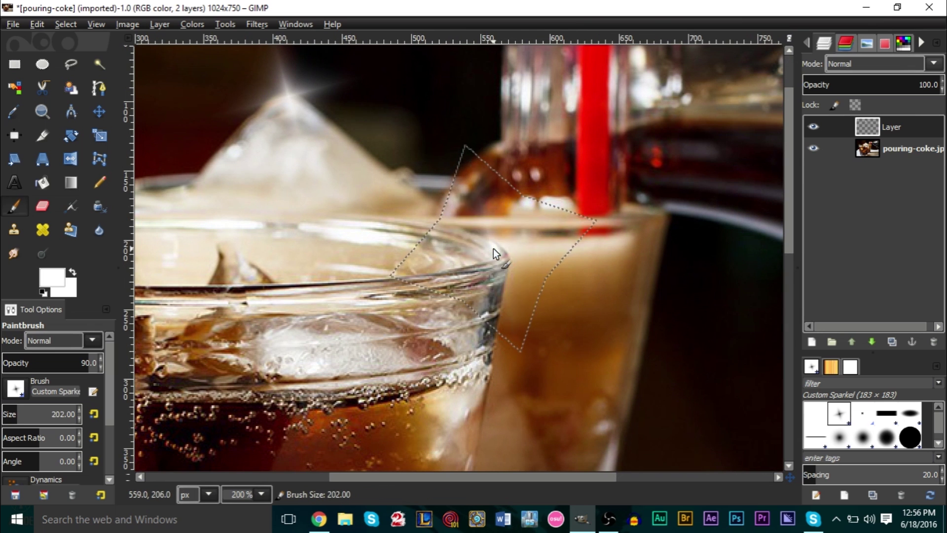
scroll(340, 291, "down", 2)
scroll(331, 302, "down", 1)
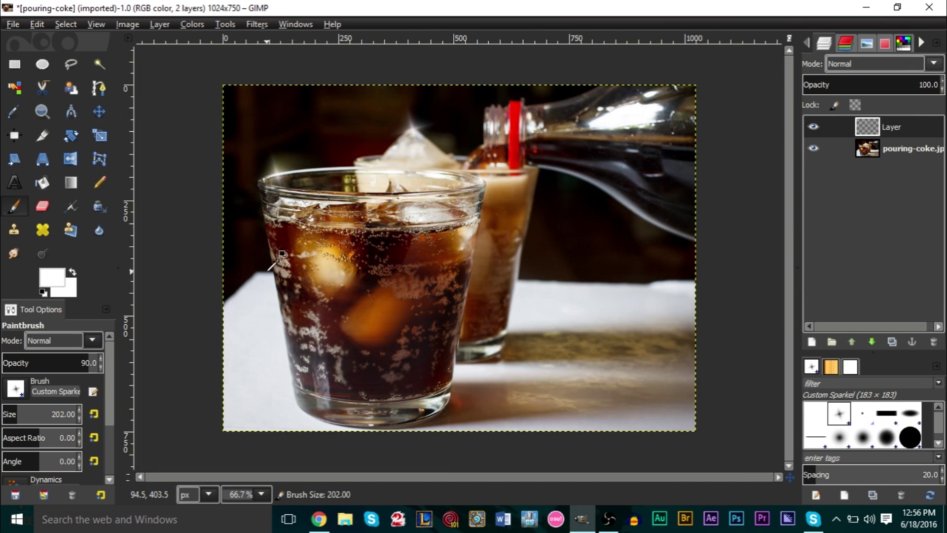
scroll(270, 202, "up", 5)
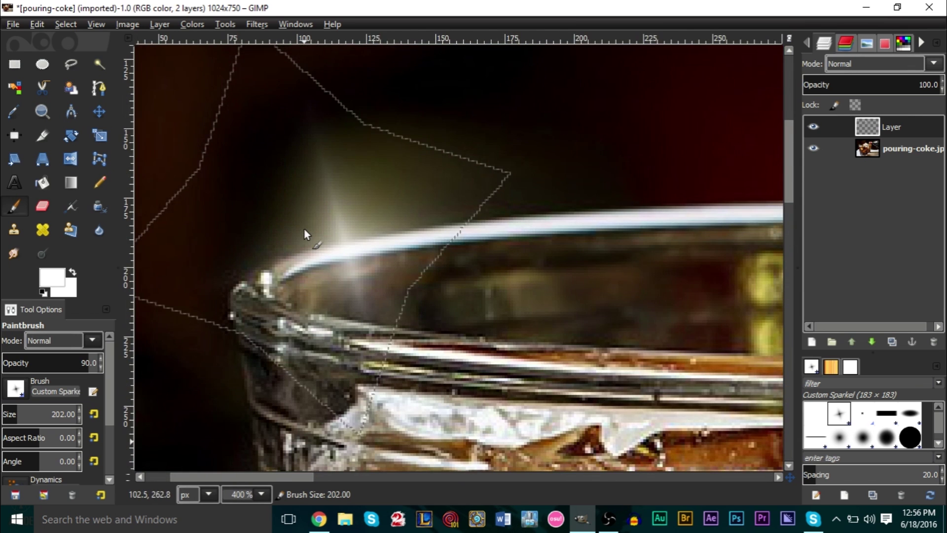
key("bracketleft")
key("bracketleft")
key("bracketleft")
key("bracketleft")
key("bracketleft")
key("bracketleft")
key("bracketleft")
key("shift+bracketleft")
key("shift+bracketleft")
key("shift+bracketleft")
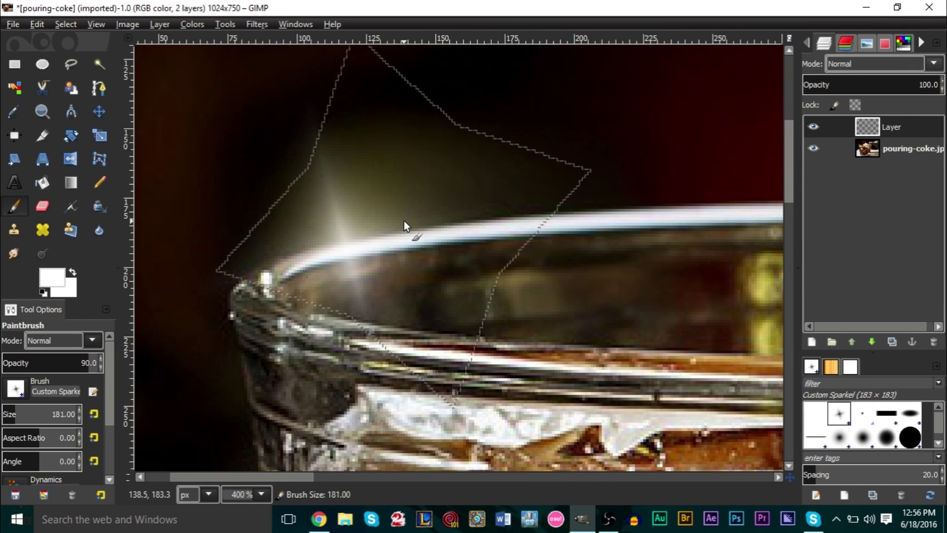
key("bracketleft")
key("bracketleft")
key("bracketleft")
key("bracketleft")
key("bracketleft")
key("bracketleft")
key("bracketleft")
key("bracketleft")
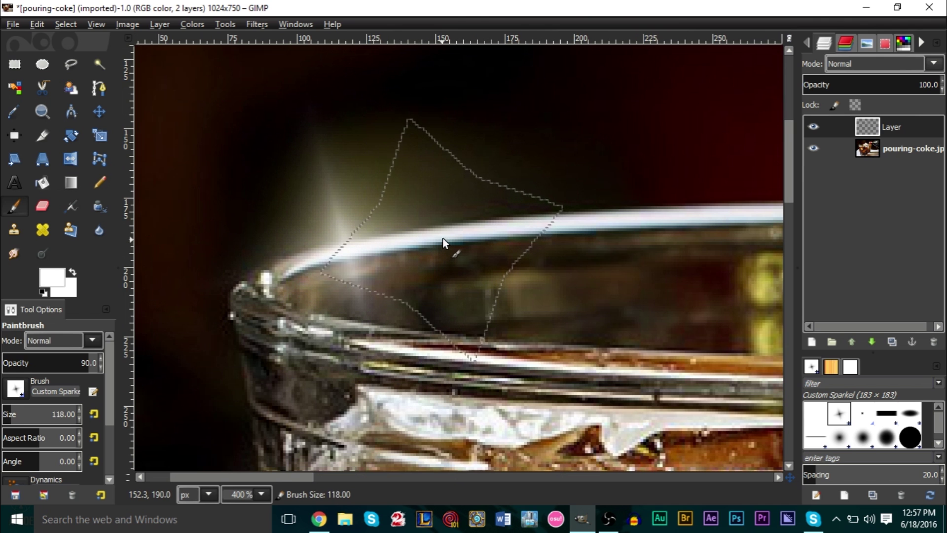
left_click(446, 235)
Step: Enlarge the brush to about 195 px and stamp a sparkle on the ice at the glass top
scroll(400, 301, "down", 4)
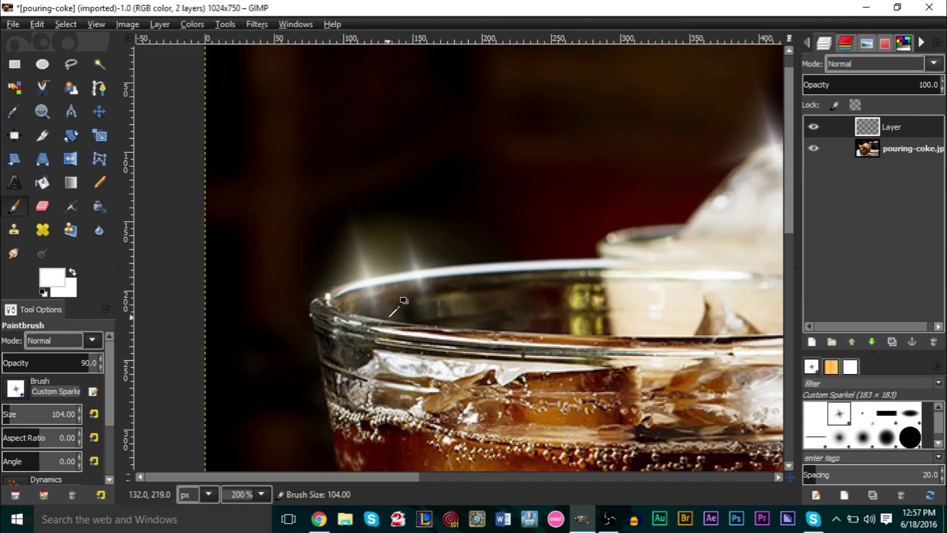
scroll(378, 329, "down", 1)
scroll(444, 372, "down", 1)
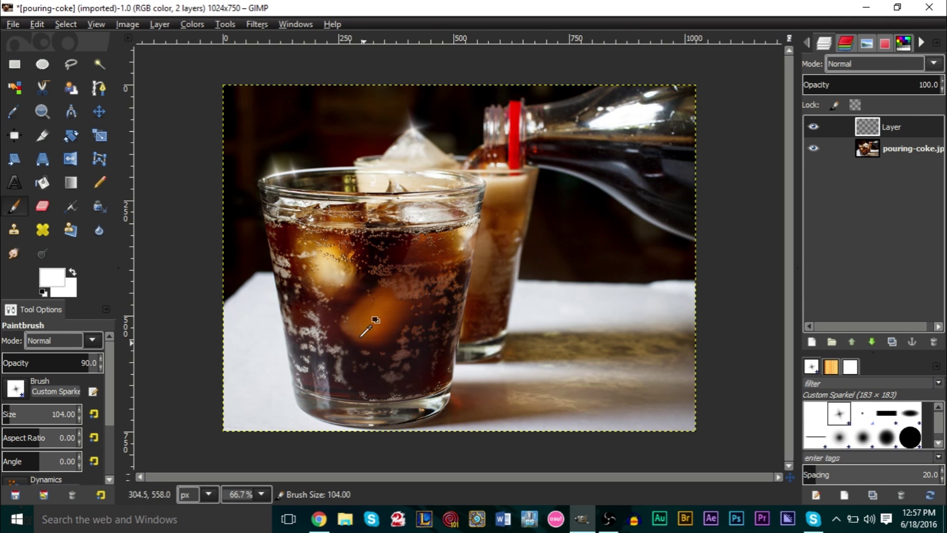
scroll(345, 164, "up", 4)
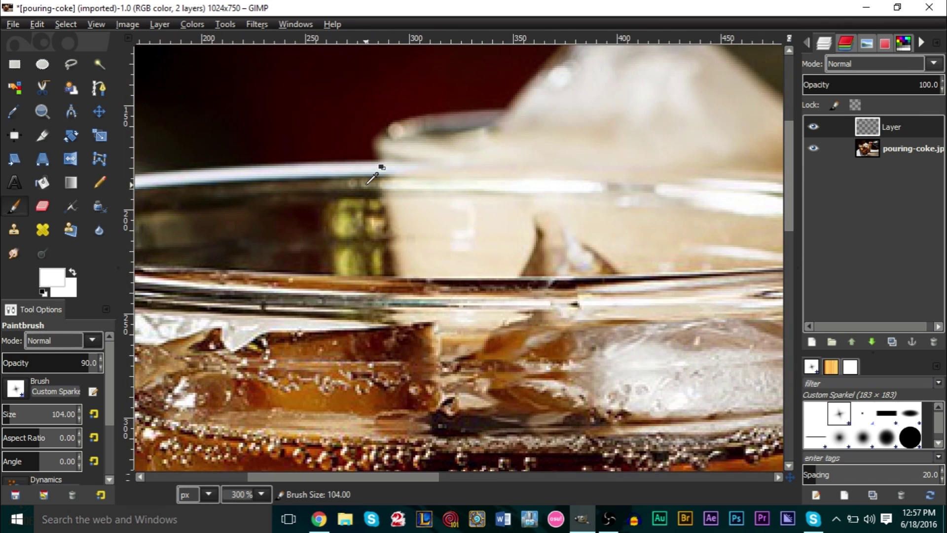
key("bracketright")
key("bracketright")
key("bracketright")
key("bracketright")
key("bracketright")
key("bracketright")
key("bracketright")
key("bracketright")
key("bracketright")
key("bracketright")
key("bracketright")
key("bracketright")
key("bracketright")
key("bracketright")
key("bracketright")
key("bracketright")
key("bracketright")
key("bracketright")
key("bracketright")
key("bracketright")
key("bracketright")
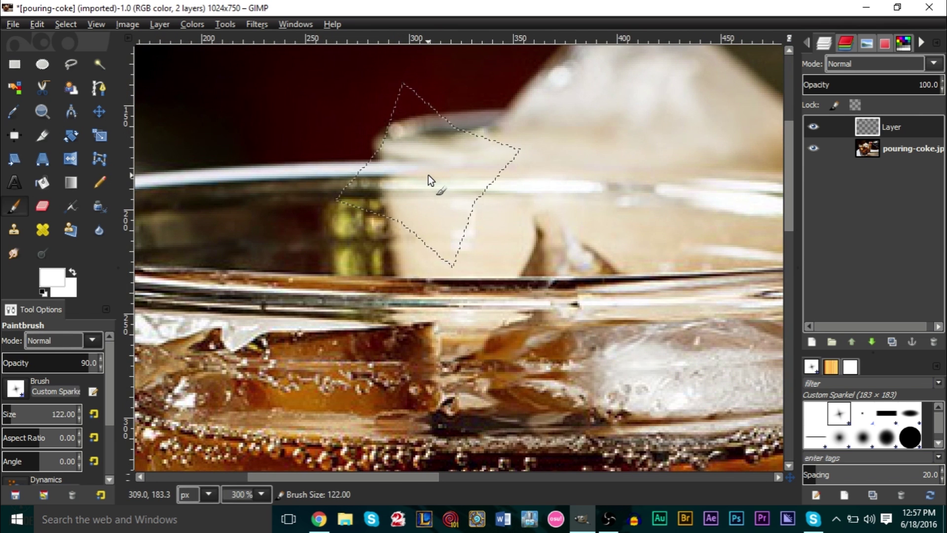
key("bracketright")
key("bracketright")
key("bracketright")
key("bracketright")
key("bracketright")
key("bracketright")
key("bracketright")
key("bracketright")
key("bracketright")
key("bracketright")
key("bracketright")
key("bracketright")
key("bracketright")
key("bracketright")
key("bracketright")
key("bracketright")
key("bracketright")
key("bracketright")
key("bracketright")
key("bracketright")
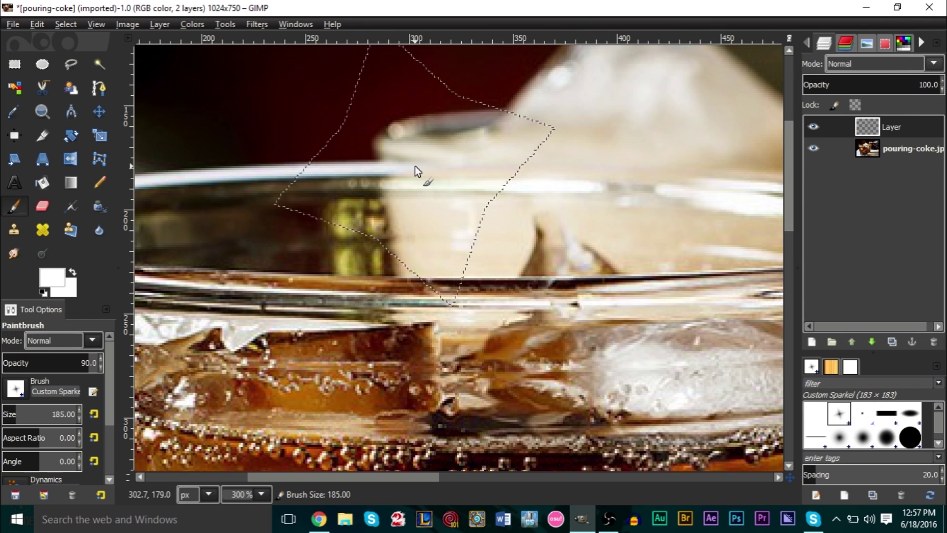
scroll(416, 165, "up", 3)
left_click(412, 225)
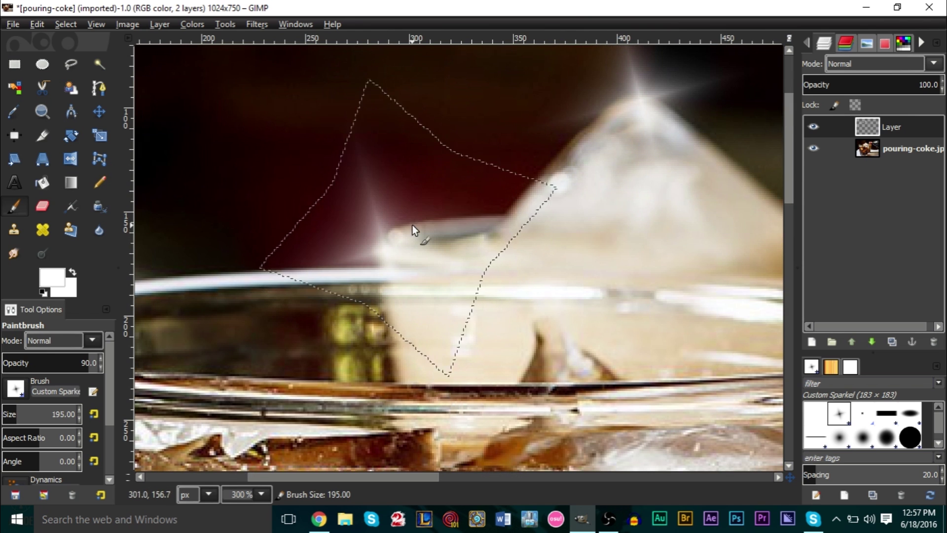
scroll(413, 207, "down", 3)
scroll(495, 326, "down", 1)
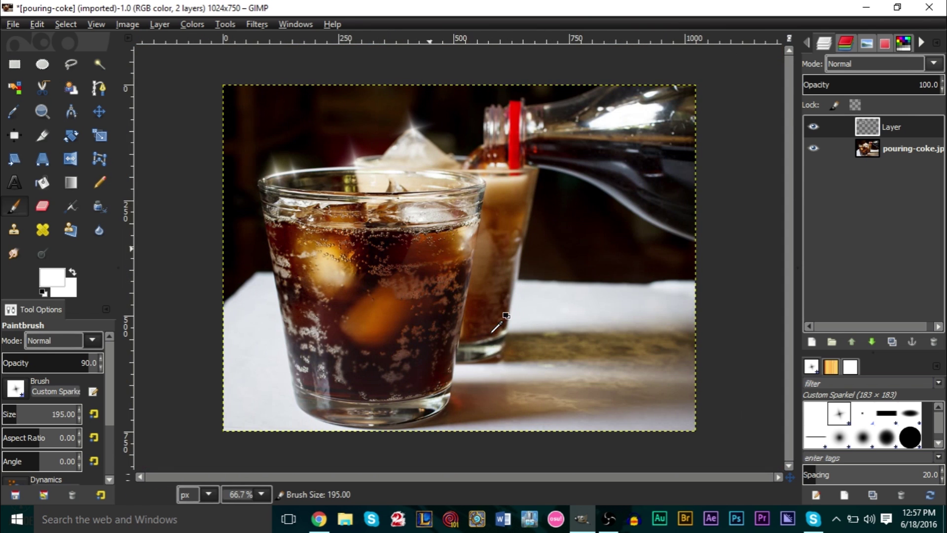
Step: Choose the Text tool with red (f10000) text and start a text box on the tabletop
left_click(15, 192)
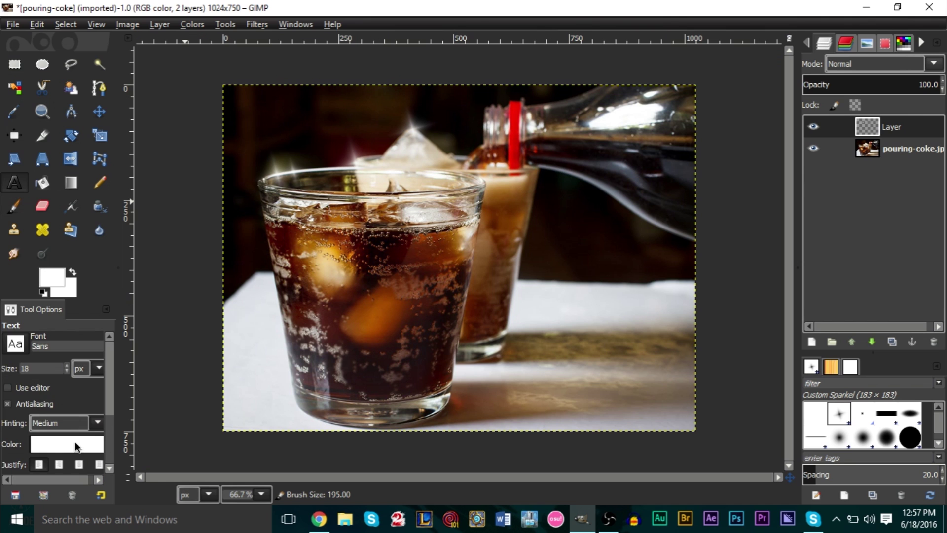
left_click(64, 439)
left_click_drag(102, 213, 173, 86)
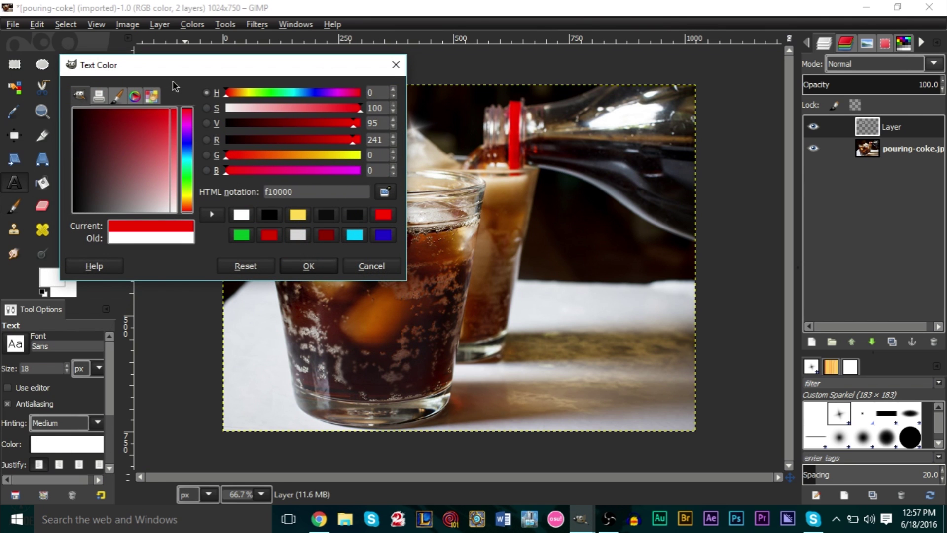
left_click(300, 267)
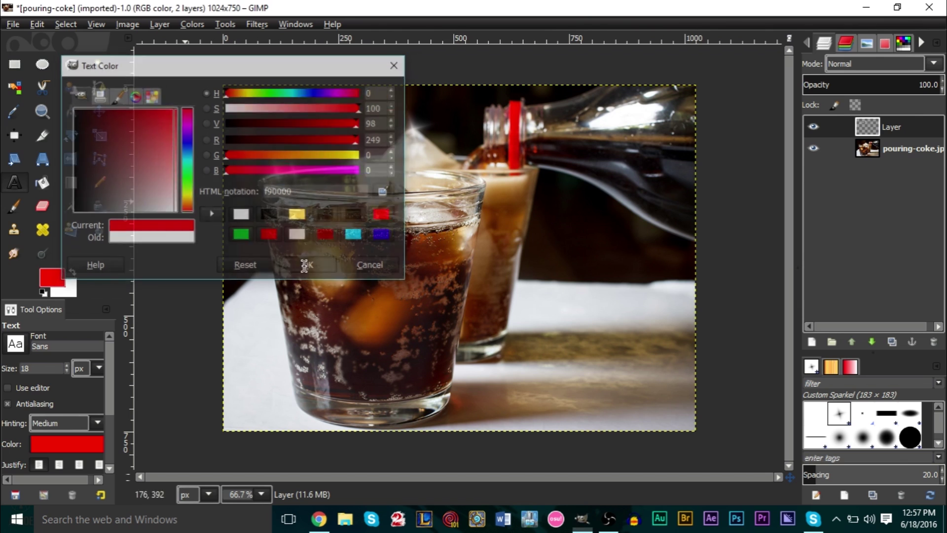
left_click(490, 383)
Step: Type COKE and resize the lettering to 100 px
type("COKE")
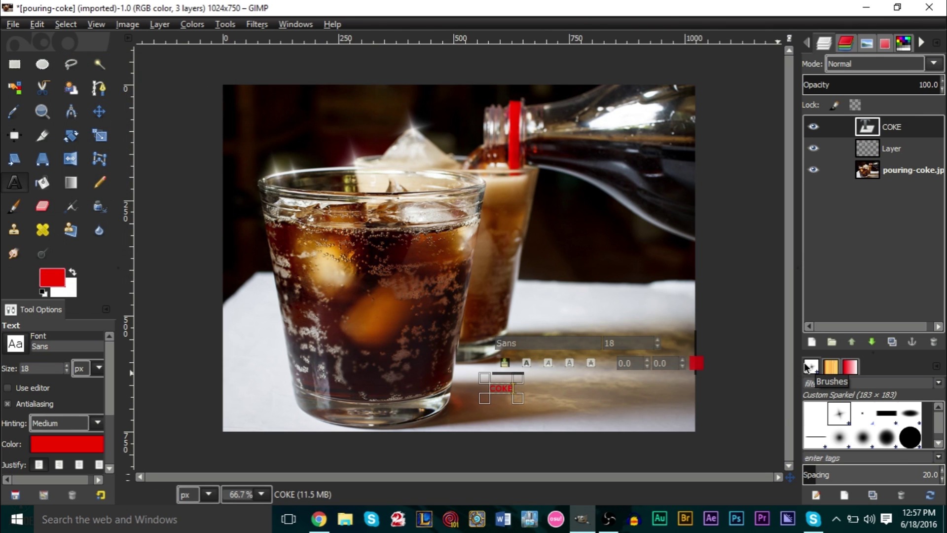
key("ctrl+a")
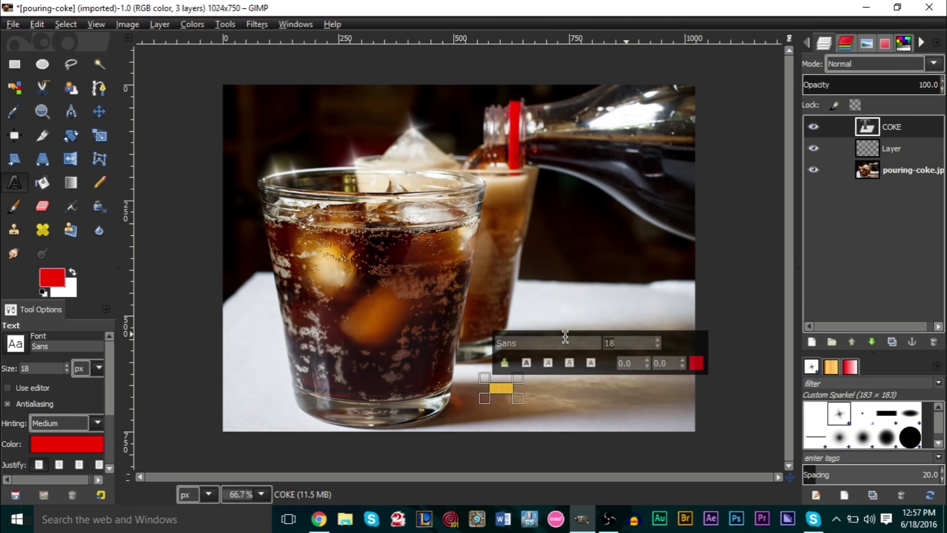
key("Return")
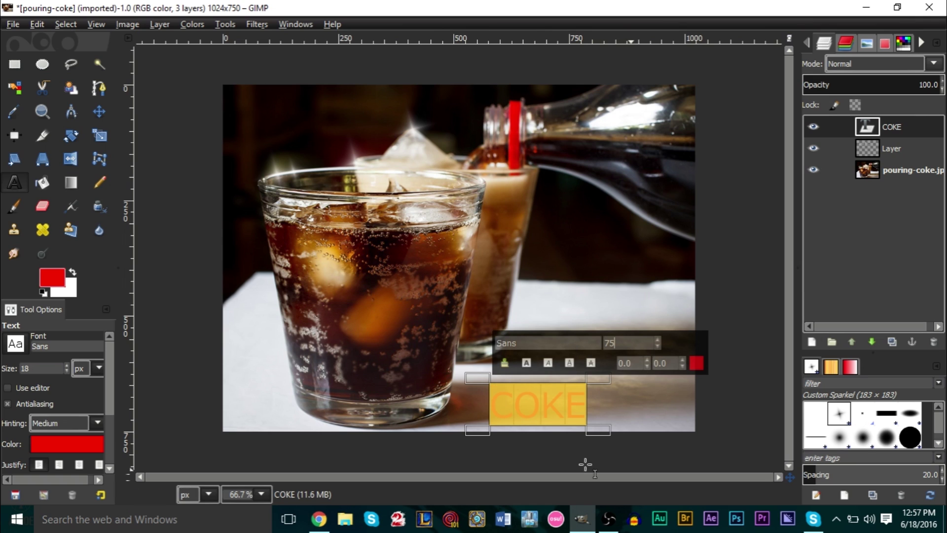
left_click(541, 419)
left_click(523, 408)
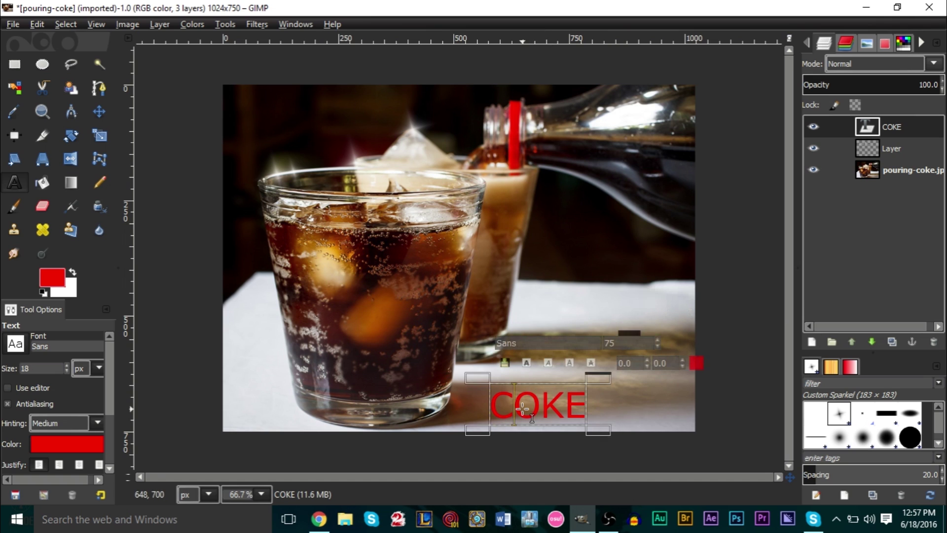
key("ctrl+a")
type("100")
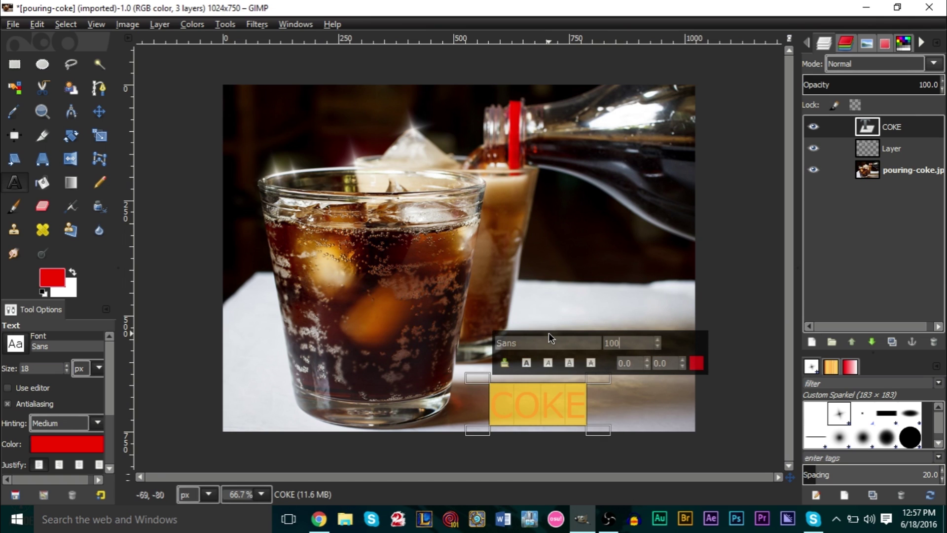
key("Return")
left_click(601, 427)
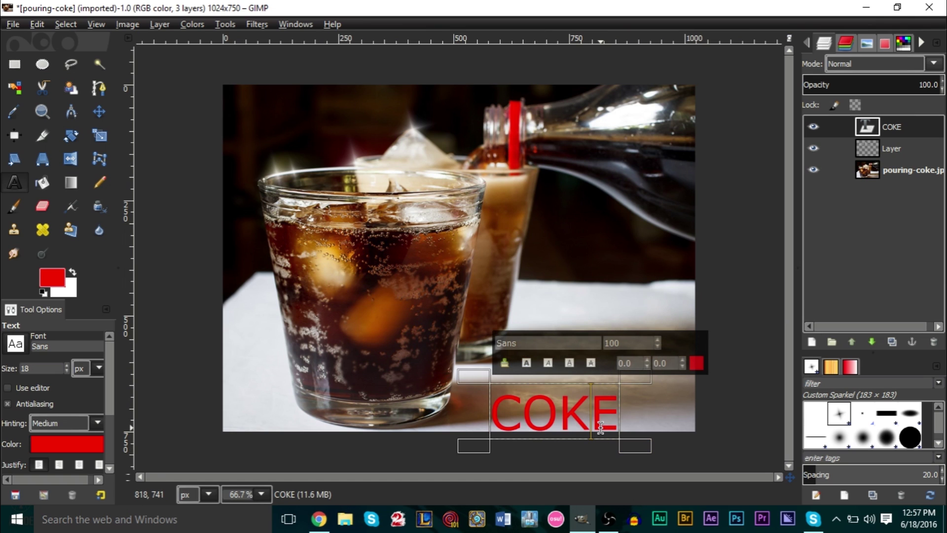
left_click(923, 44)
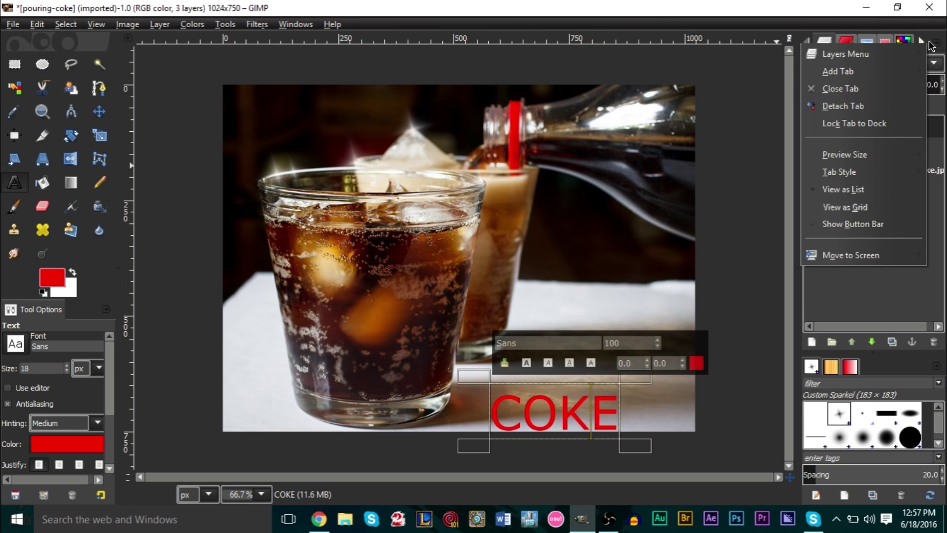
Step: Switch the side dock to the Fonts list
left_click(923, 44)
left_click(922, 44)
left_click(924, 44)
scroll(924, 44, "down", 8)
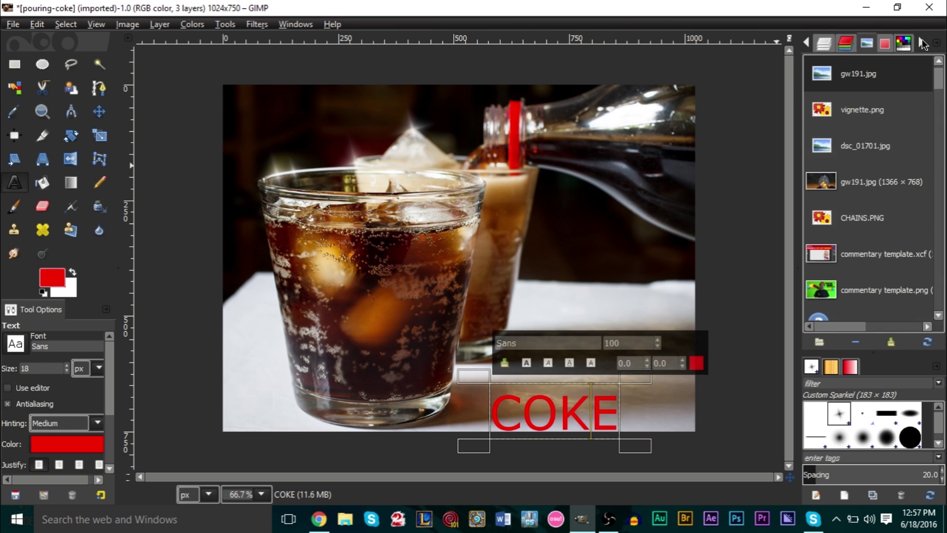
scroll(924, 44, "down", 1)
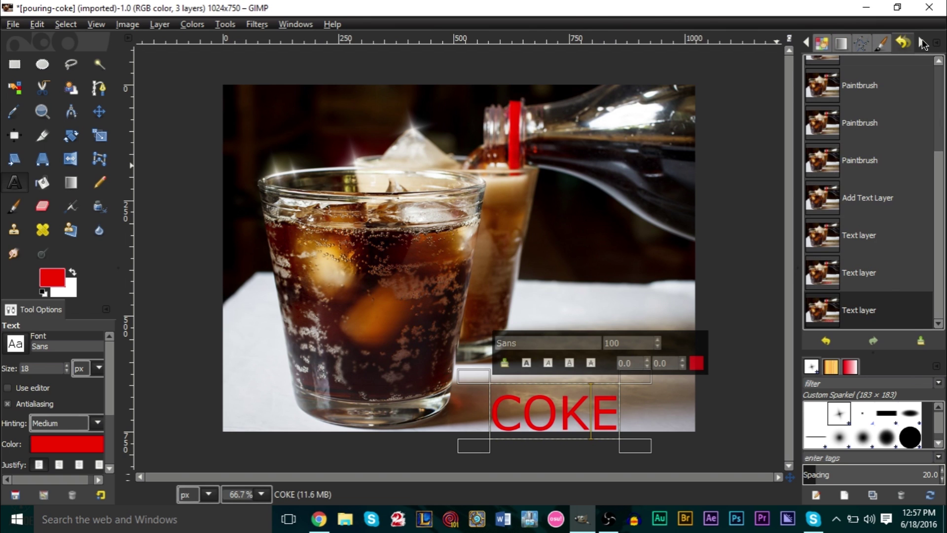
scroll(924, 45, "down", 2)
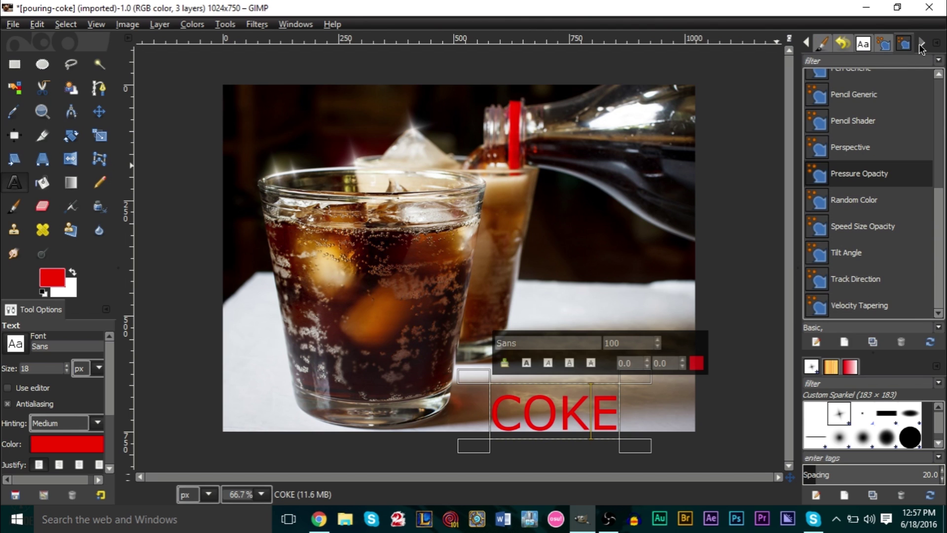
left_click(859, 46)
Step: Preview fonts on COKE from Sans Italic upward, settling on Nirmala UI Bold
left_click(861, 145)
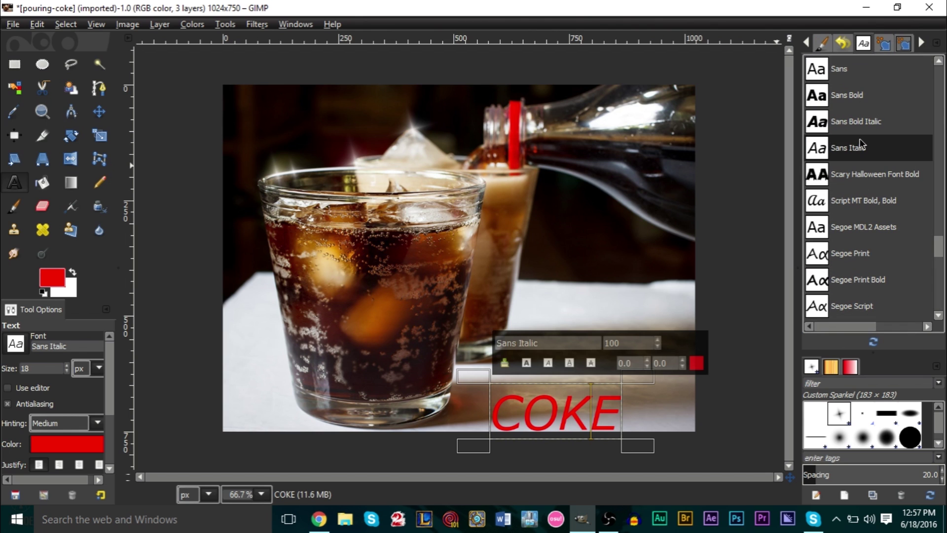
key("Up")
key("Up")
key("Up")
key("Up")
key("Up")
key("Up")
key("Up")
key("Up")
key("Up")
key("Up")
key("Up")
key("Up")
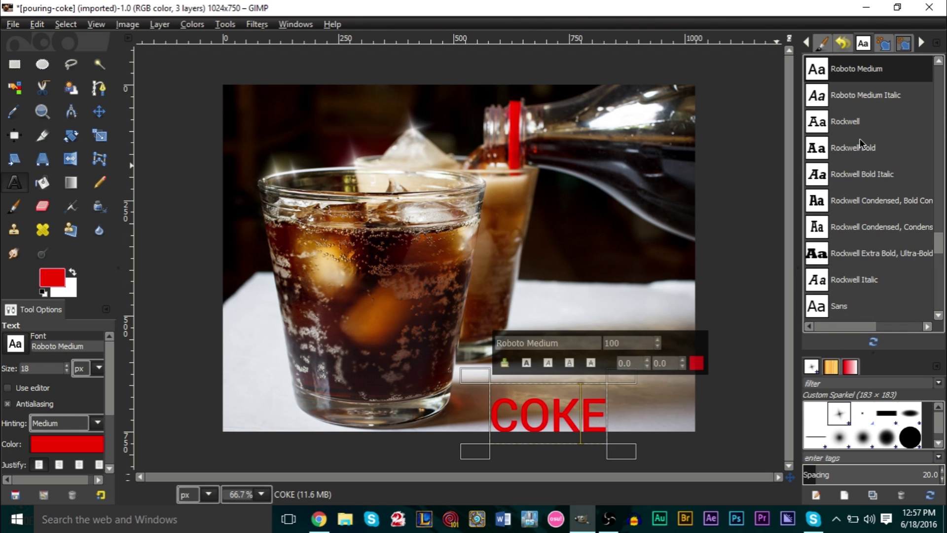
key("Up")
key("Up")
key("Up")
key("Up")
key("Up")
key("Up")
key("Up")
key("Up")
key("Up")
key("Up")
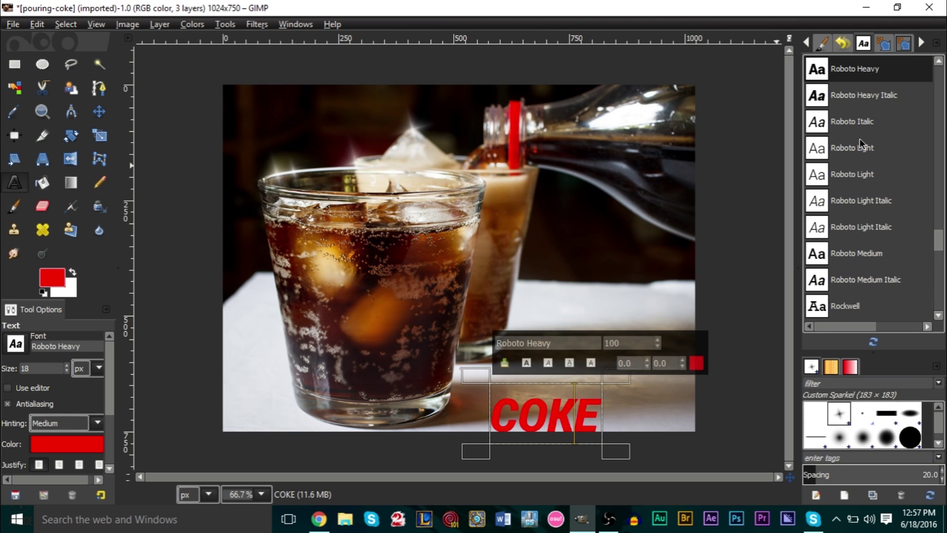
key("Up")
key("Up")
key("Up")
key("Up")
key("Up")
key("Up")
key("Up")
key("Up")
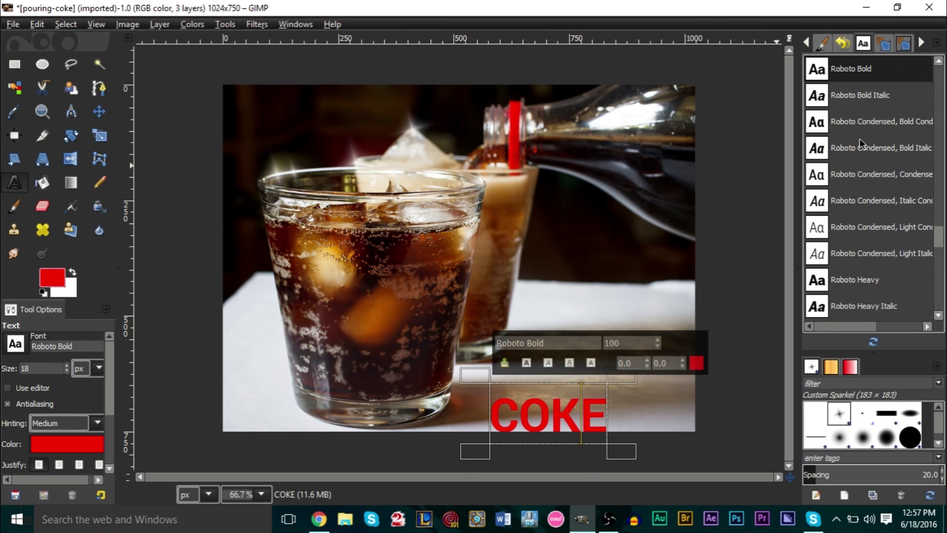
key("Up")
key("Up")
key("Up")
key("Up")
key("Up")
key("Up")
key("Up")
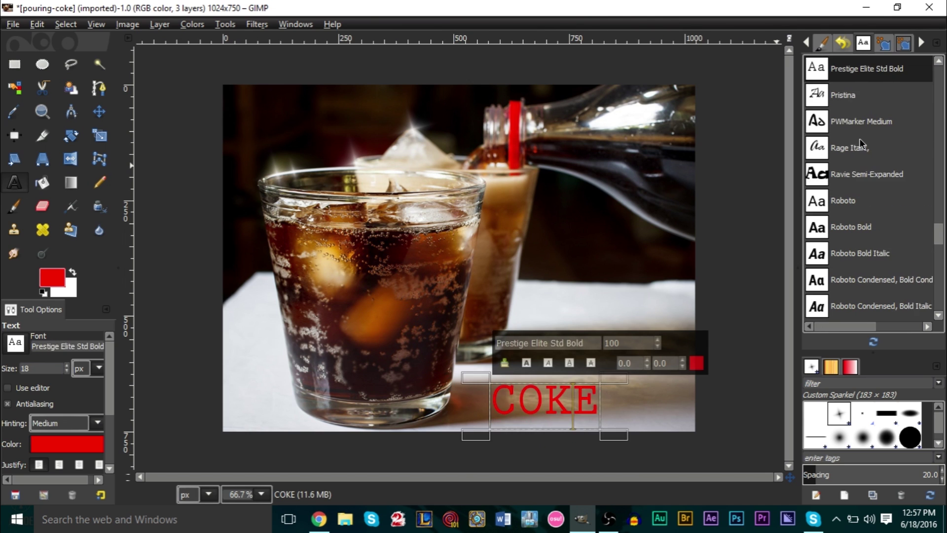
key("Down")
key("Down")
key("Up")
key("Up")
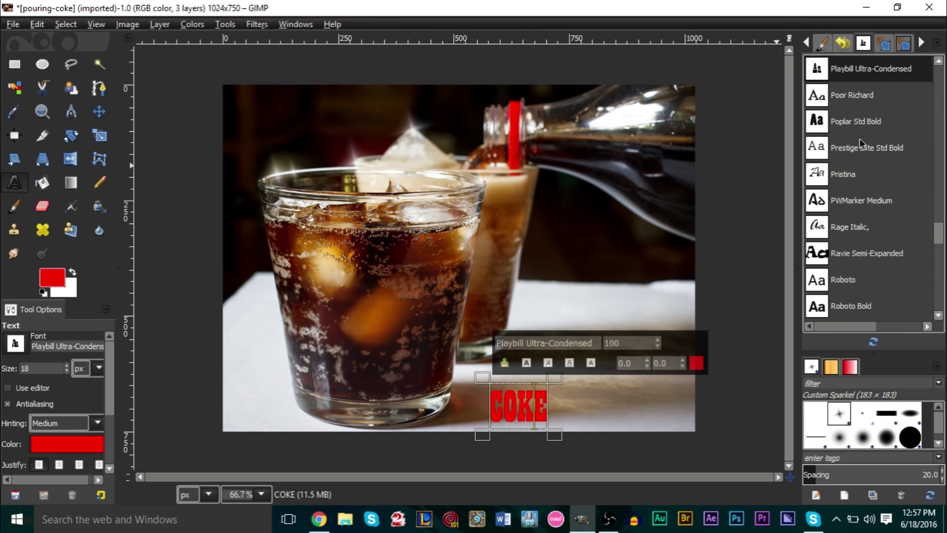
key("Up")
key("Up")
key("Up")
key("Up")
key("Up")
key("Up")
key("Up")
key("Up")
key("Up")
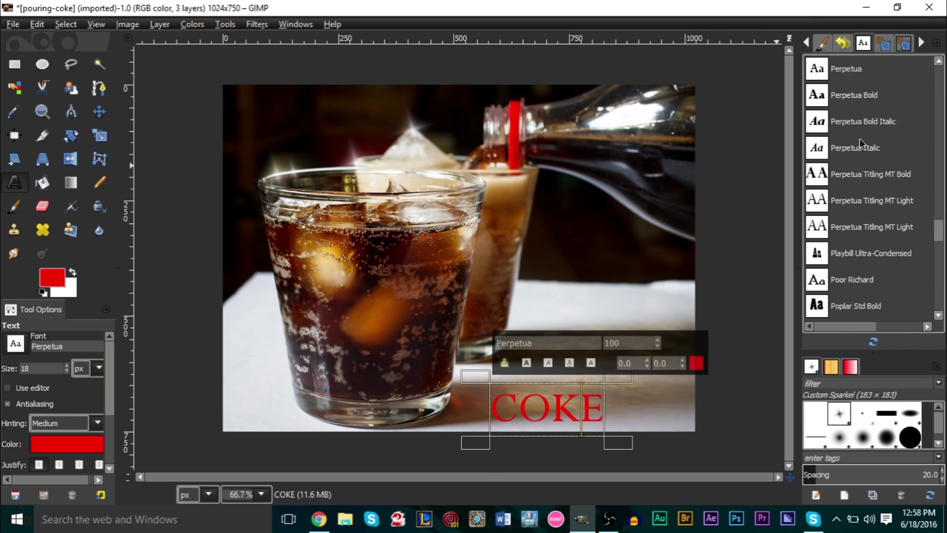
key("Up")
key("Up")
key("Up")
key("Up")
key("Up")
key("Up")
key("Up")
key("Up")
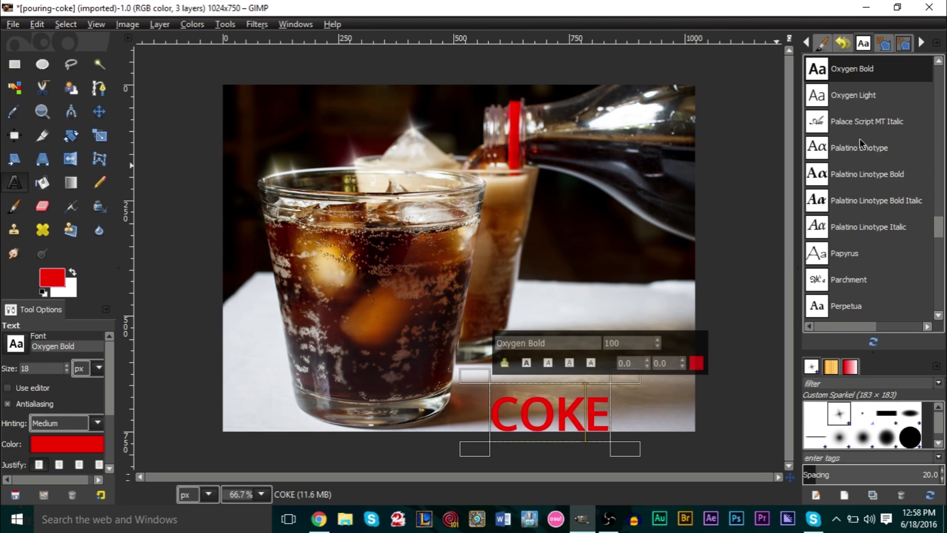
key("Up")
key("Up")
key("Up")
key("Up")
key("Up")
key("Up")
key("Up")
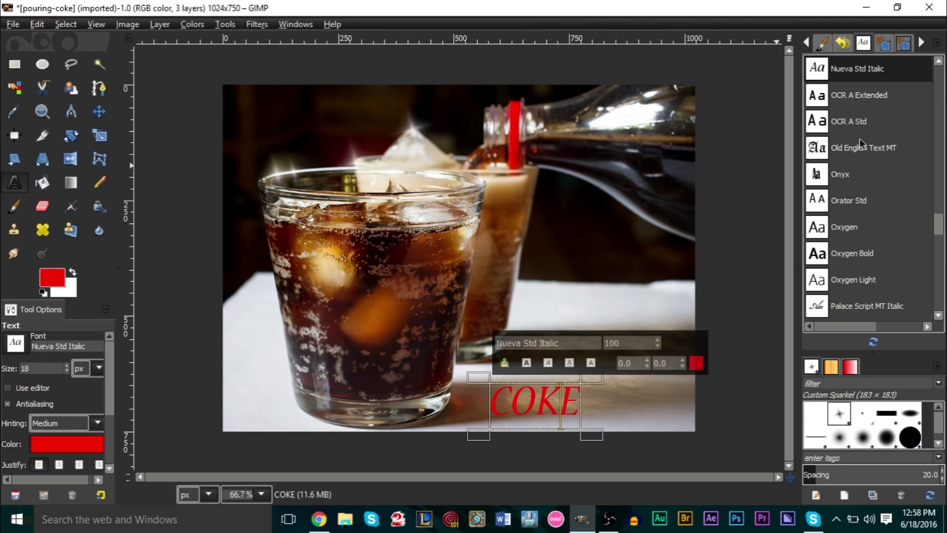
key("Up")
key("Up")
key("Up")
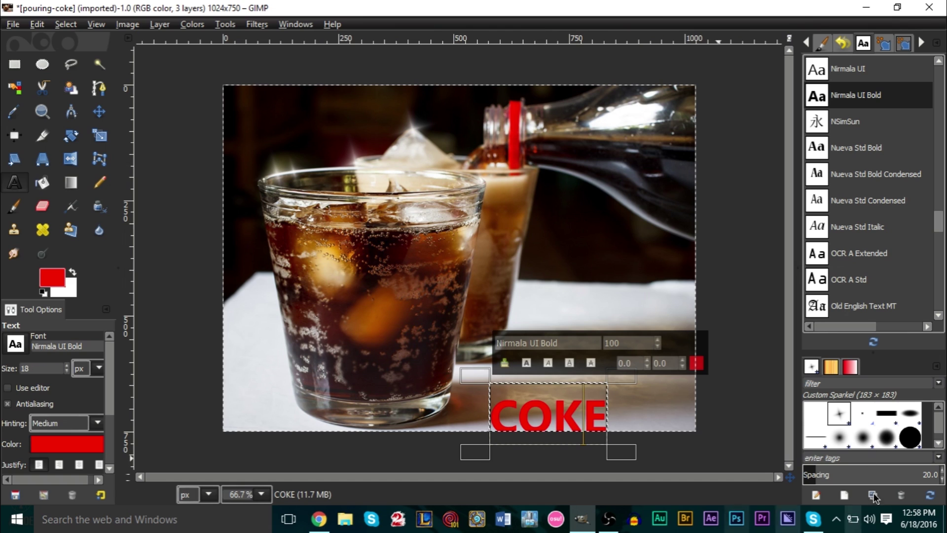
Step: Resize the COKE text to 150 and drag it up into the photo's lower right
double_click(523, 412)
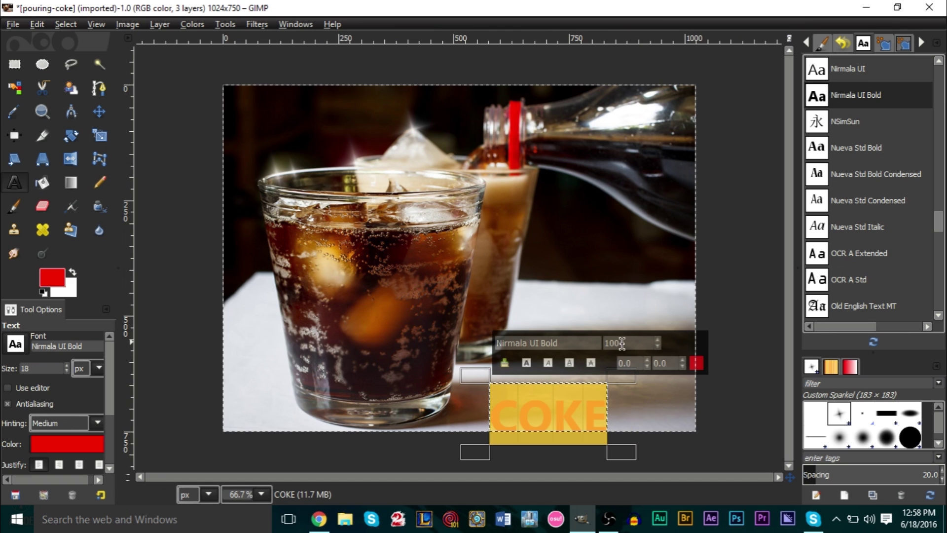
type("150")
key("Return")
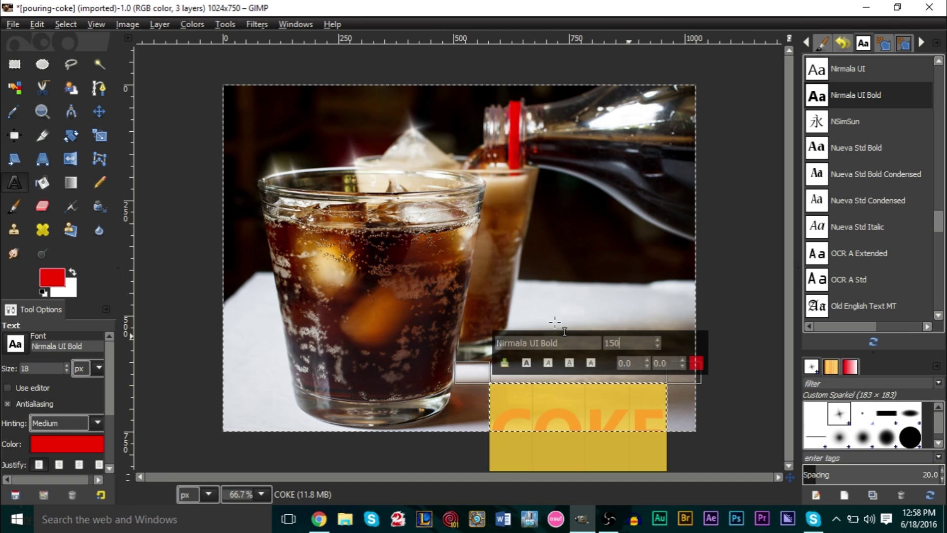
left_click(107, 116)
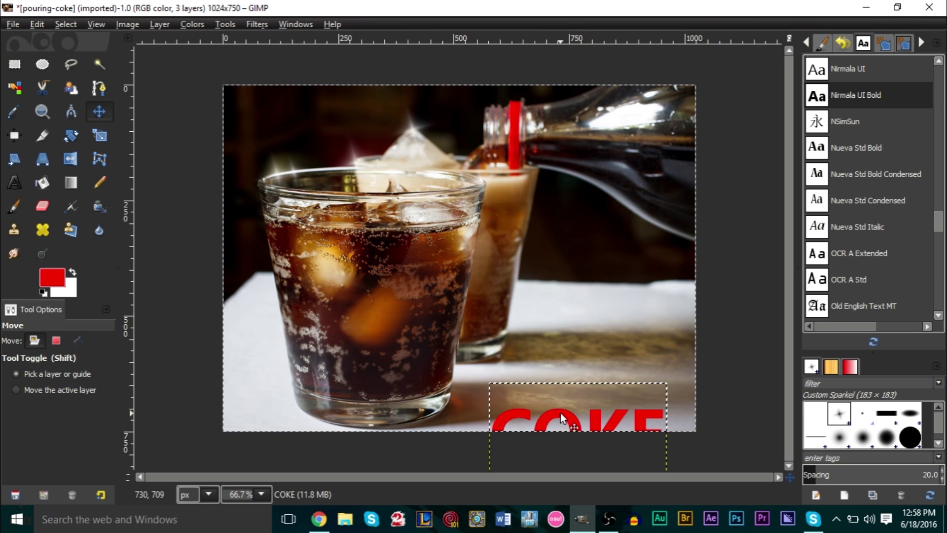
left_click_drag(560, 412, 561, 366)
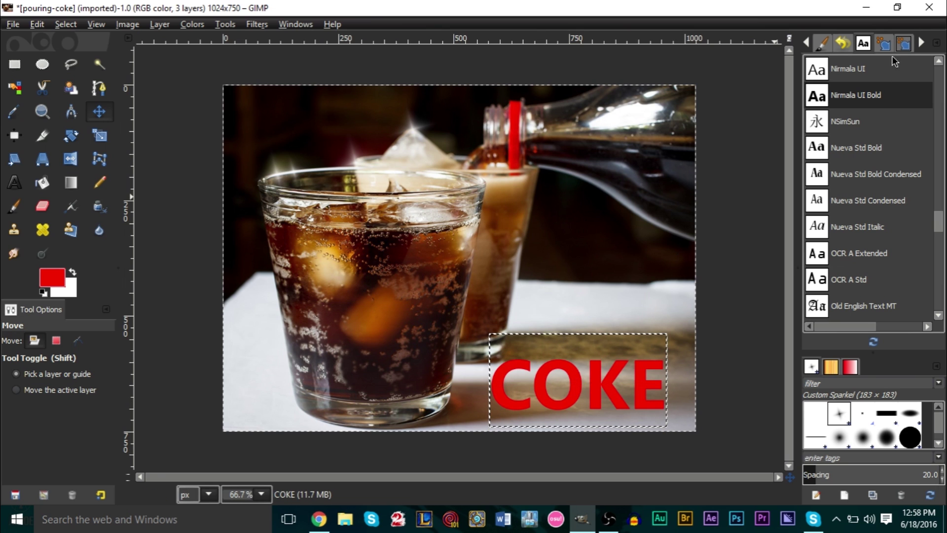
scroll(814, 49, "up", 8)
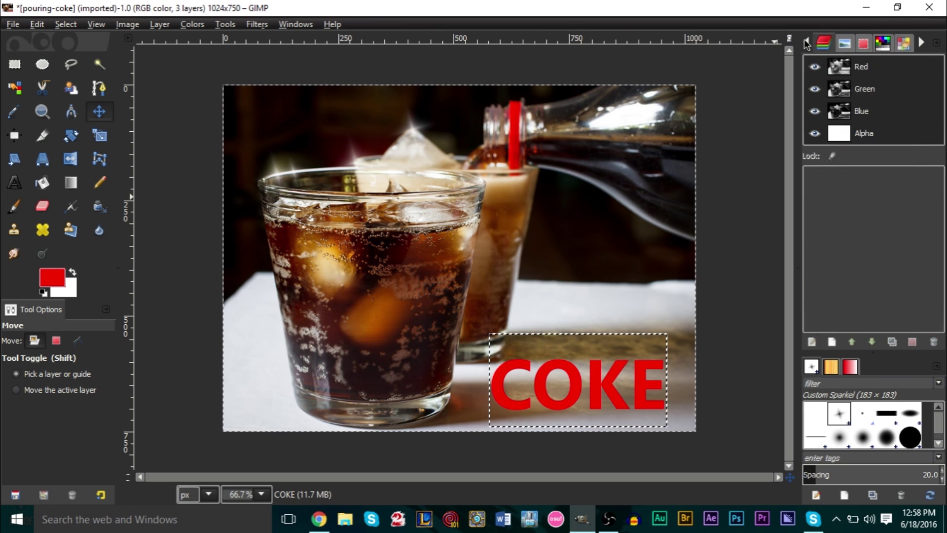
Step: Select the COKE letter shapes via Alpha to Selection and grow the selection by 3 px
right_click(870, 127)
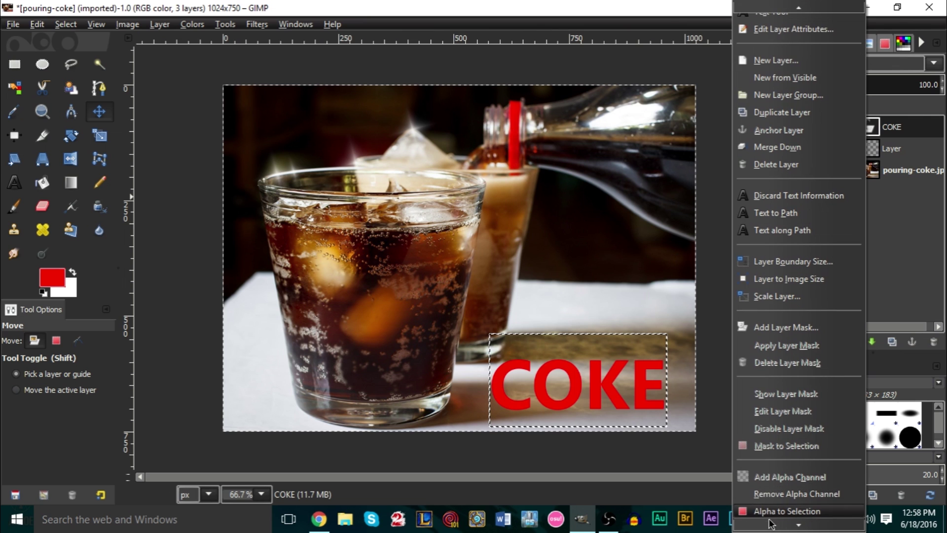
left_click(776, 513)
left_click(66, 23)
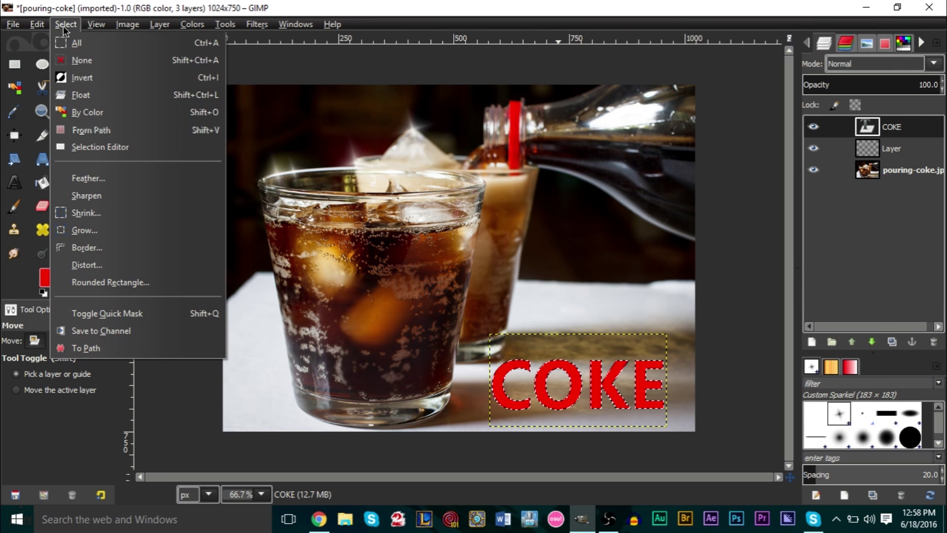
left_click(153, 230)
left_click(165, 168)
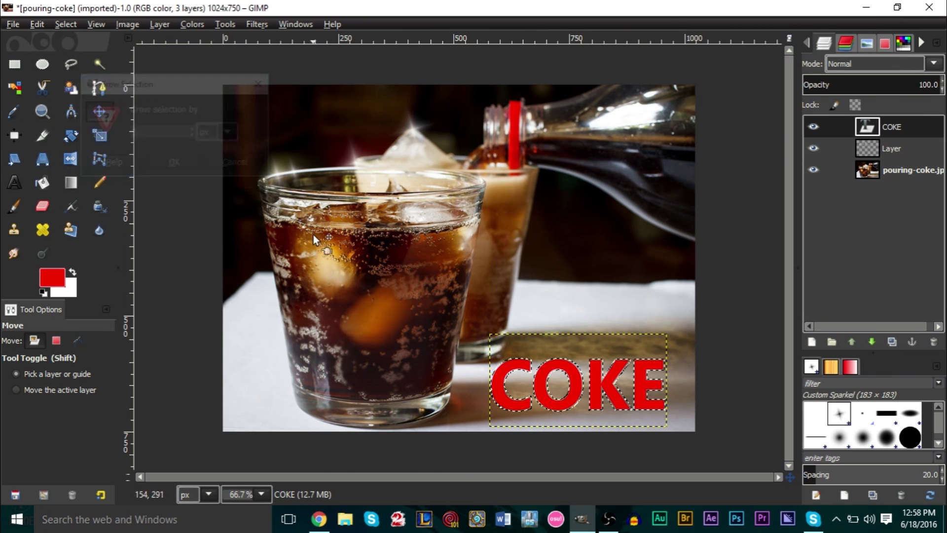
scroll(436, 367, "up", 2)
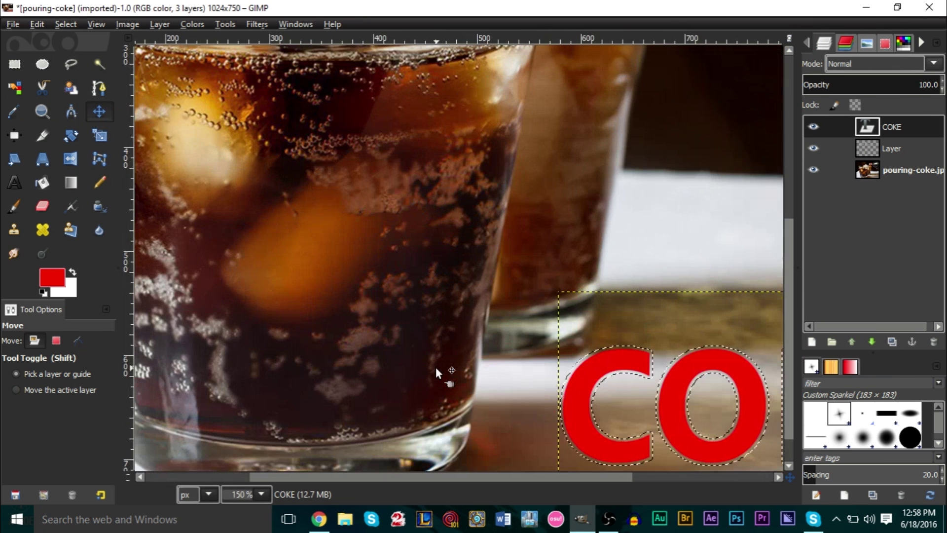
Step: Add a new transparent layer and place it beneath the COKE layer
left_click(820, 342)
left_click(197, 306)
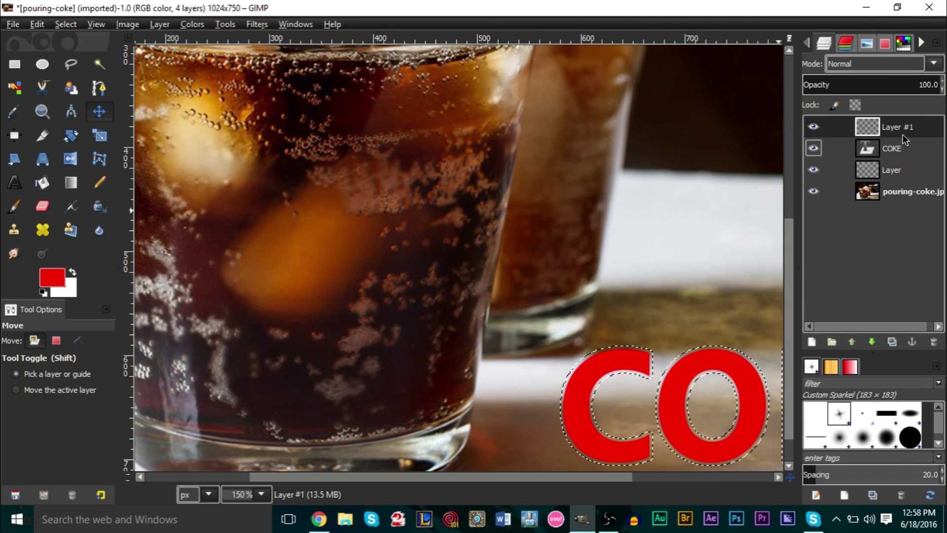
left_click_drag(906, 141, 891, 152)
Step: Fill the grown selection with black on the new layer
left_click(71, 182)
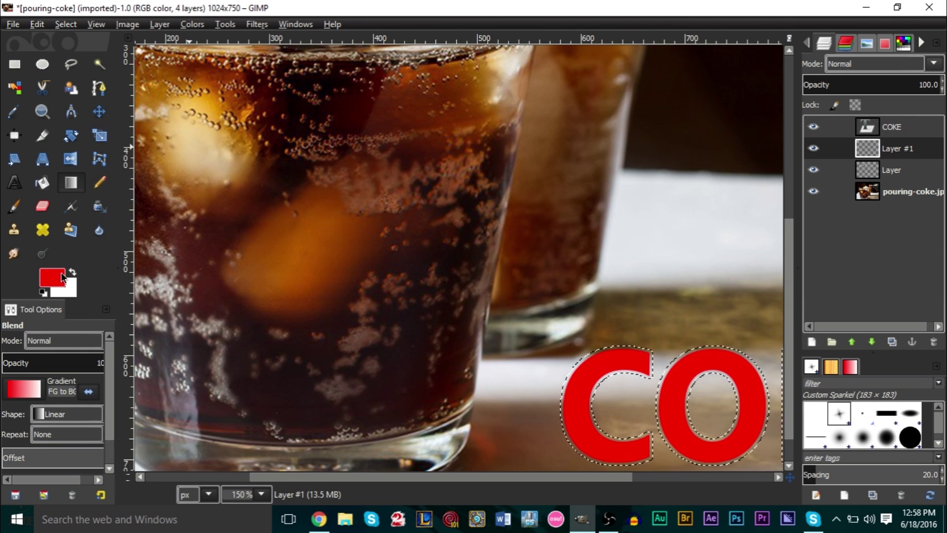
left_click(51, 277)
left_click(280, 282)
left_click(295, 335)
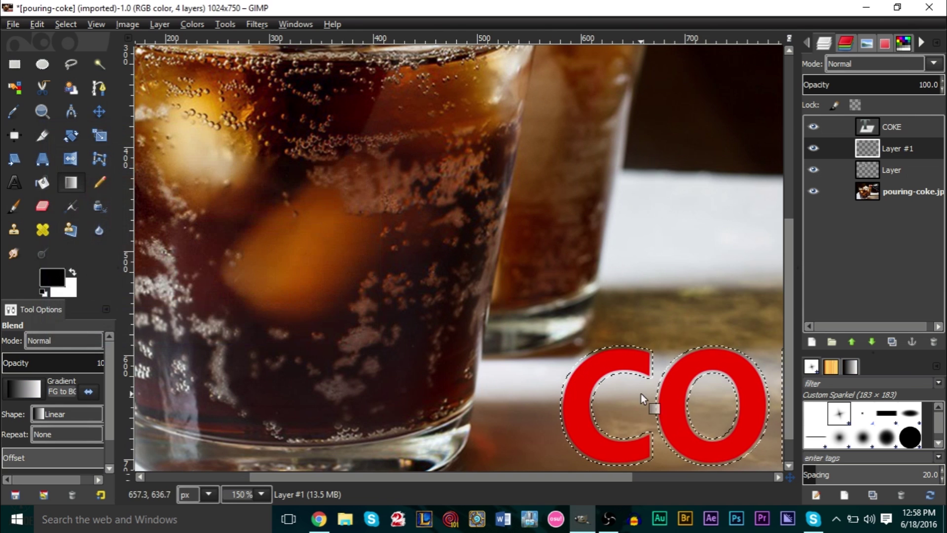
left_click(43, 183)
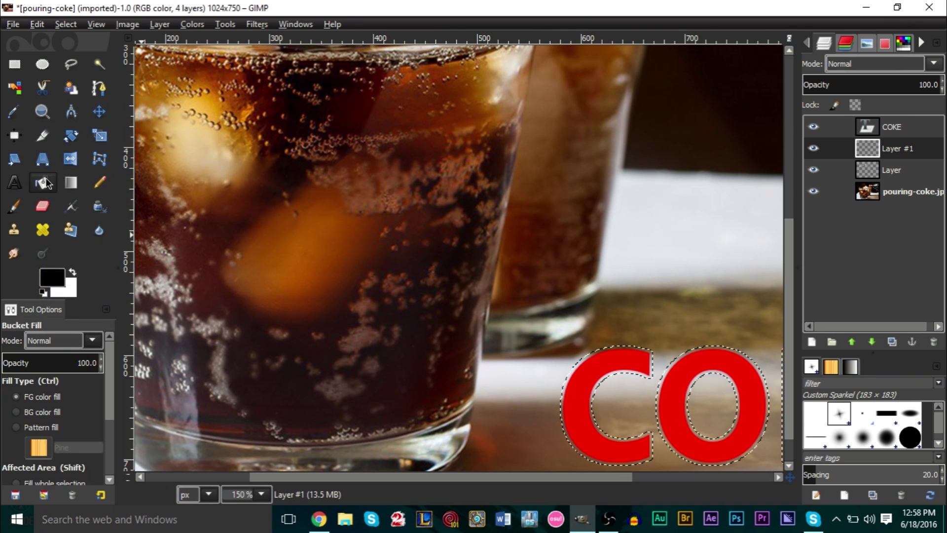
left_click(691, 414)
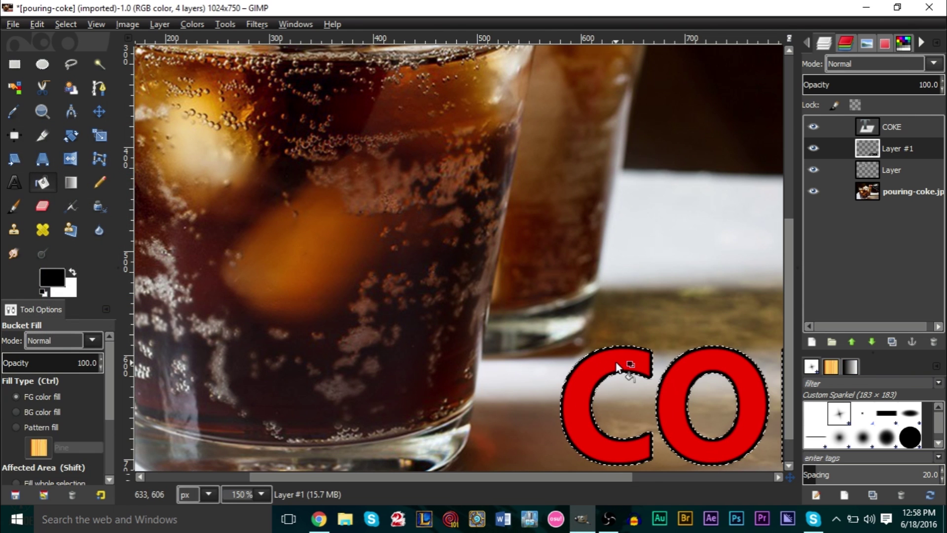
Step: Clear the selection to reveal the black outline, and select the sparkle paintbrush
left_click(66, 23)
left_click(81, 69)
scroll(508, 289, "down", 2, "ctrl")
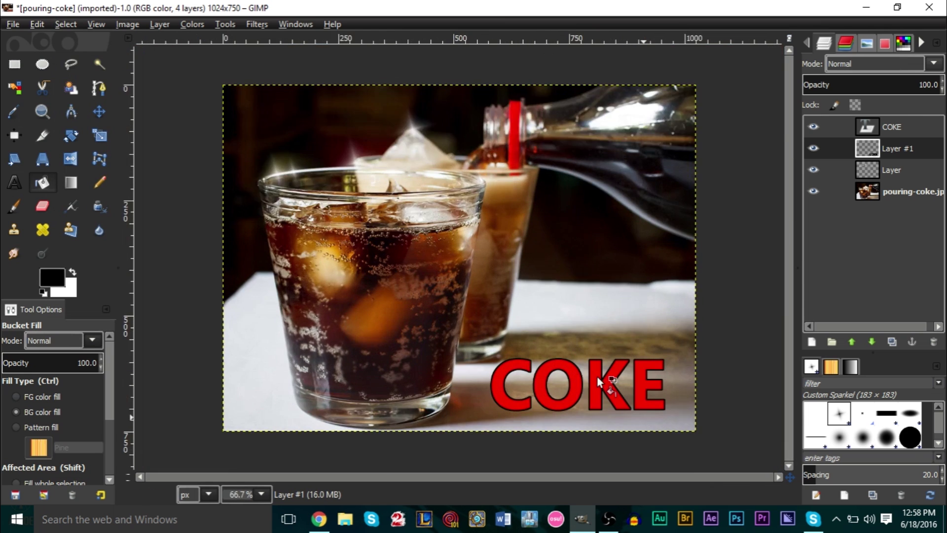
scroll(599, 382, "up", 2, "ctrl")
scroll(719, 379, "up", 1, "ctrl")
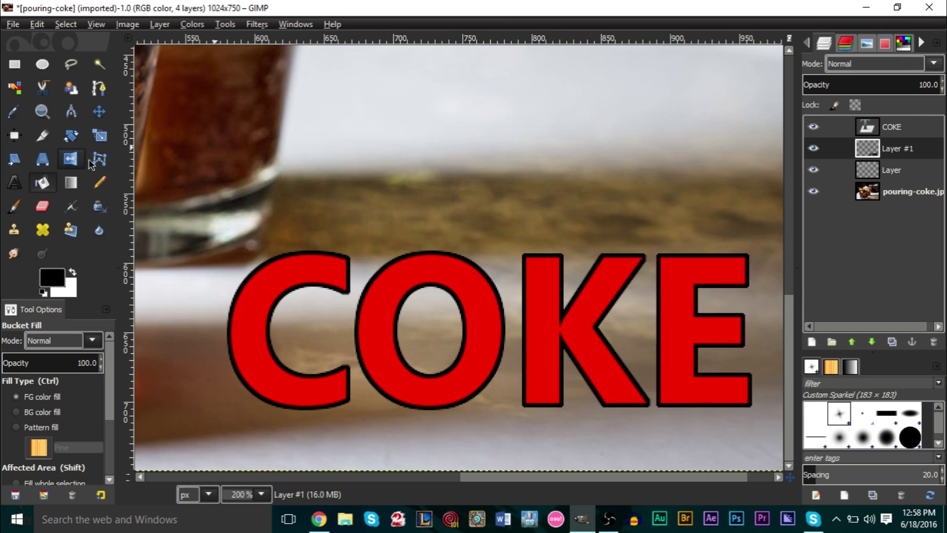
left_click(21, 210)
scroll(740, 258, "down", 1, "ctrl")
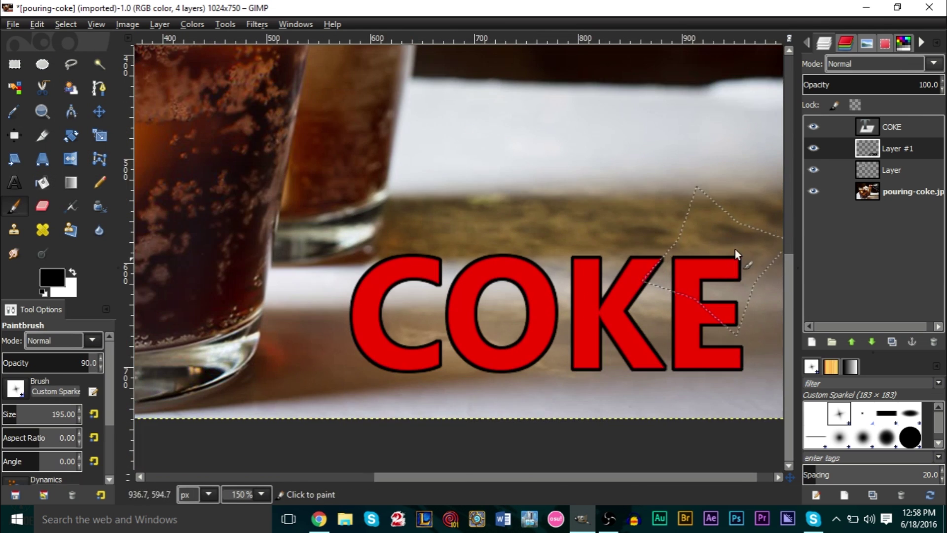
scroll(567, 186, "down", 2, "ctrl")
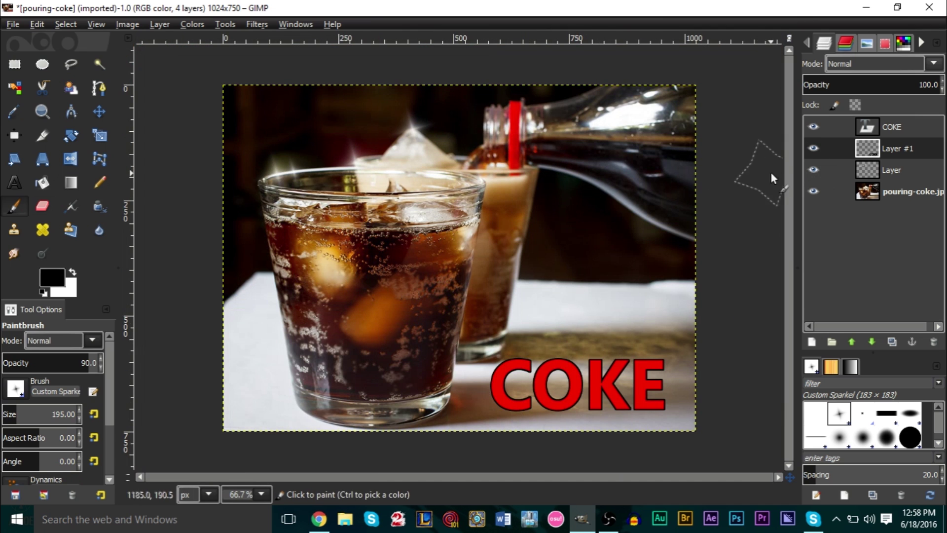
Step: Check the outline by toggling layer visibility, then move 'Layer' to the top of the stack
left_click(813, 148)
left_click(820, 169)
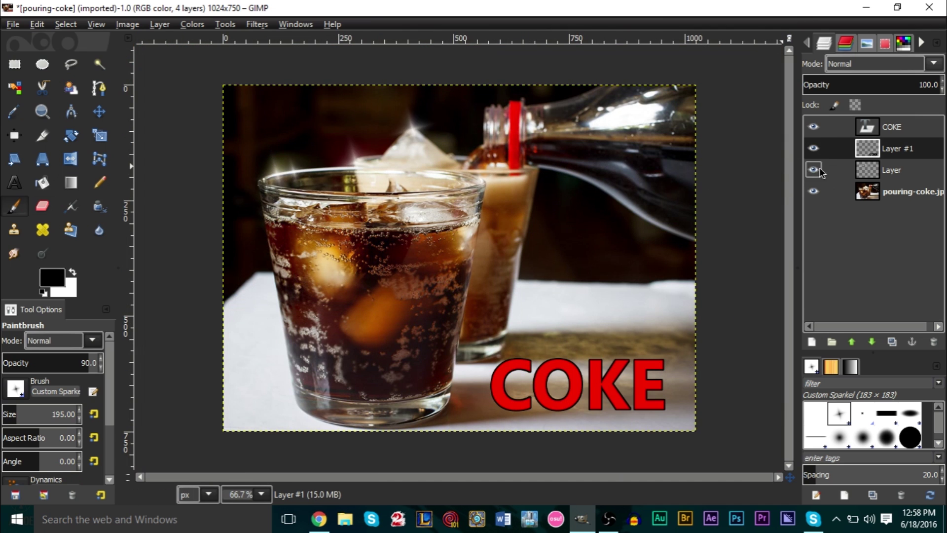
left_click(814, 170)
left_click_drag(877, 178, 874, 121)
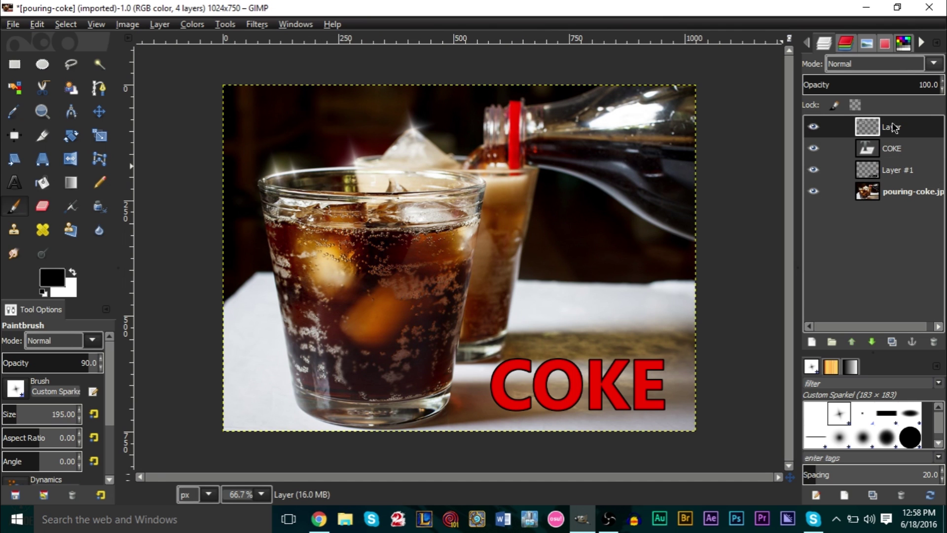
scroll(689, 316, "up", 3)
scroll(685, 318, "down", 2)
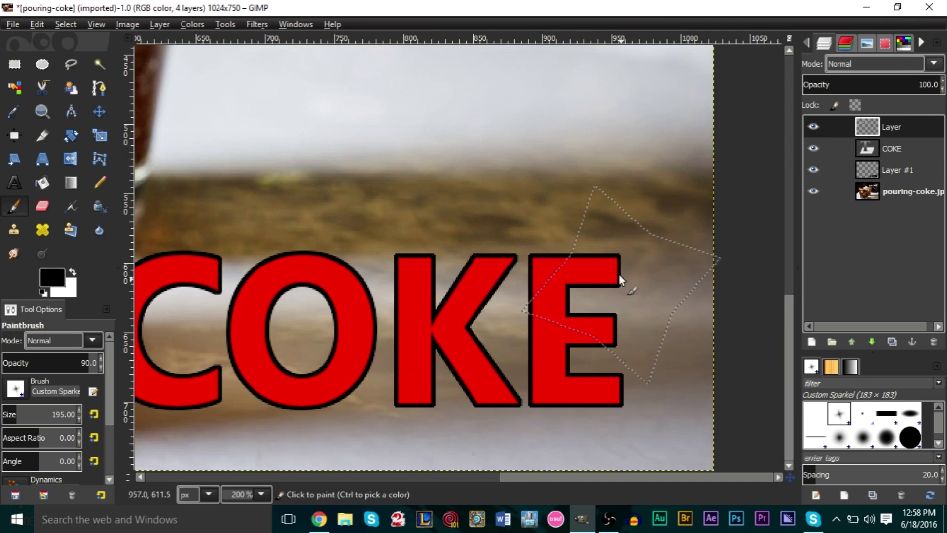
Step: Undo a dark trial sparkle and set the foreground colour to white (ffffff)
left_click(620, 260)
key("ctrl+z")
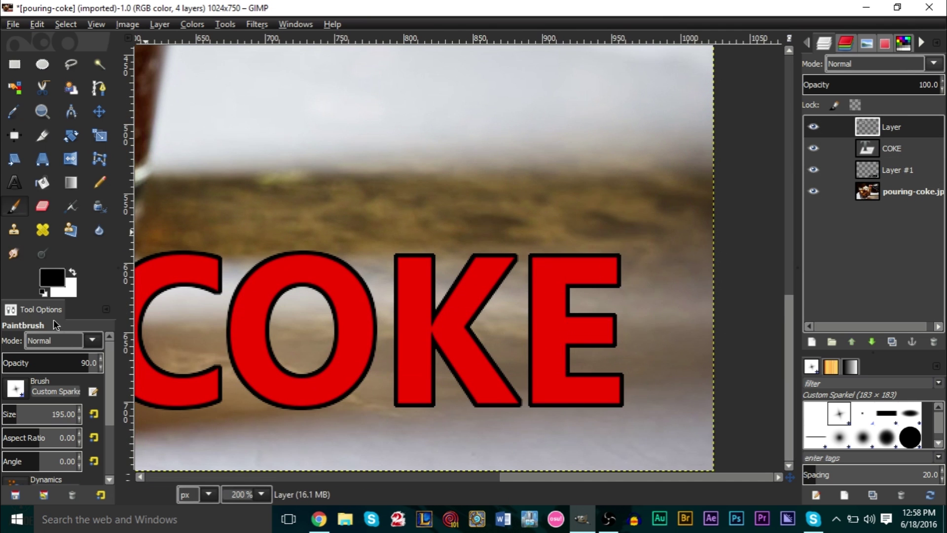
left_click(62, 284)
left_click(280, 282)
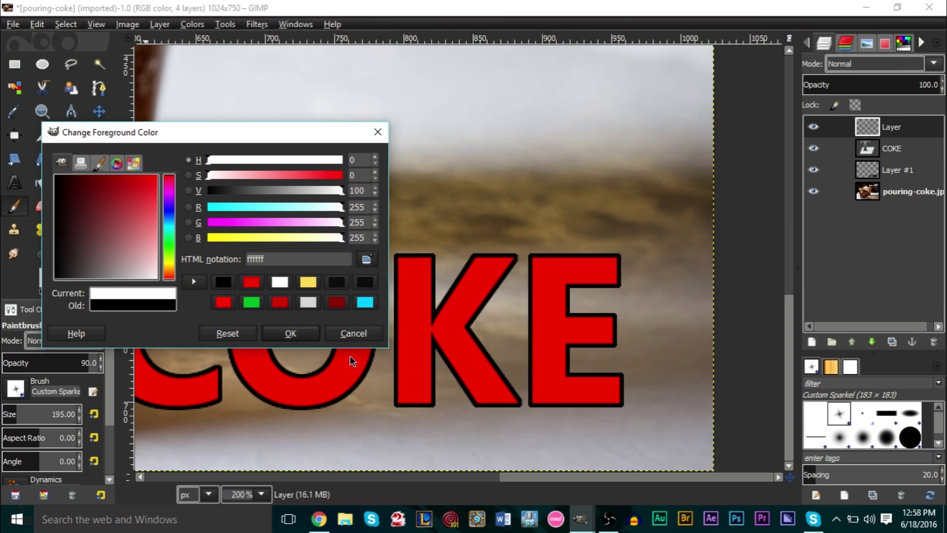
left_click(289, 332)
Step: Try white sparkles on the E's top corner, undo them, and select the COKE layer
left_click(613, 247)
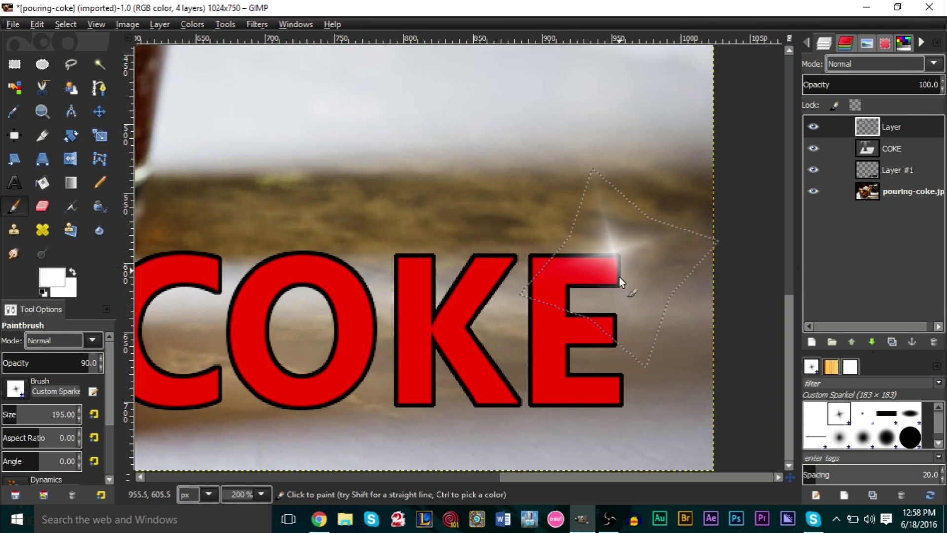
scroll(571, 332, "down", 2, "ctrl")
scroll(571, 332, "up", 2, "ctrl")
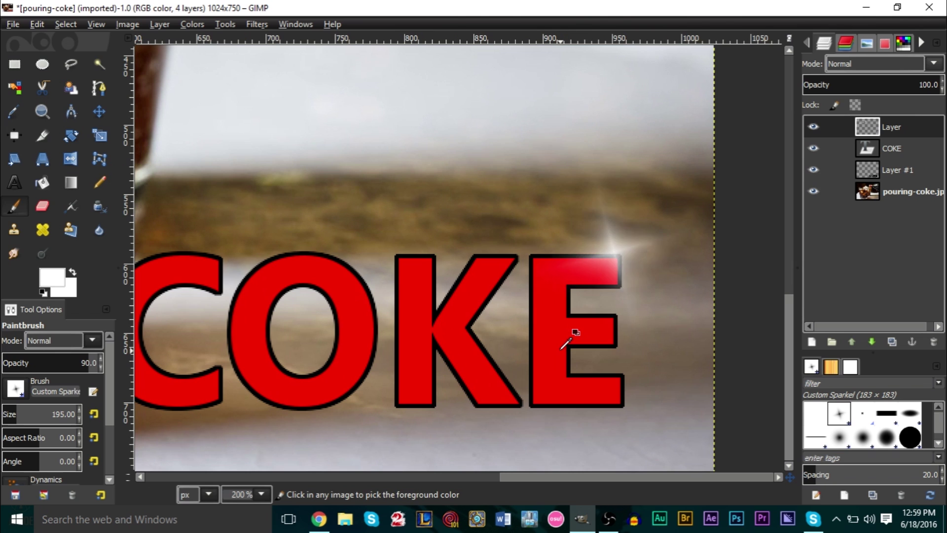
key("ctrl+z")
left_click(612, 247)
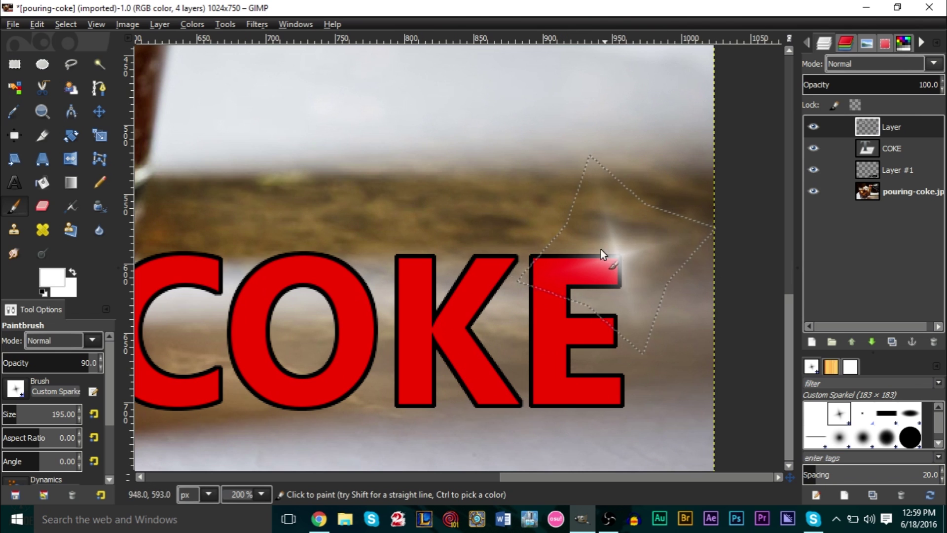
key("ctrl+z")
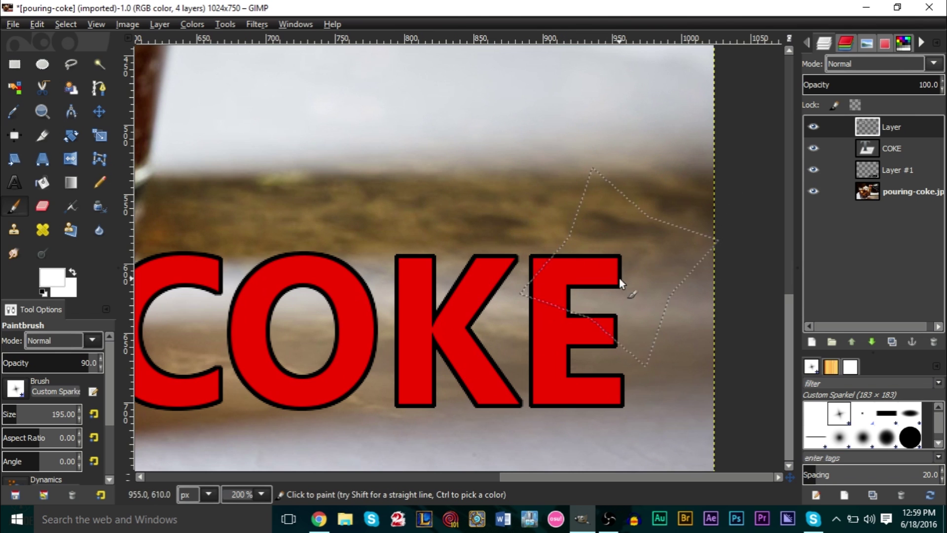
left_click(884, 150)
Step: On Layer #1, bucket-fill the O's outline white, undoing the stray background fill
left_click(893, 134)
left_click(850, 171)
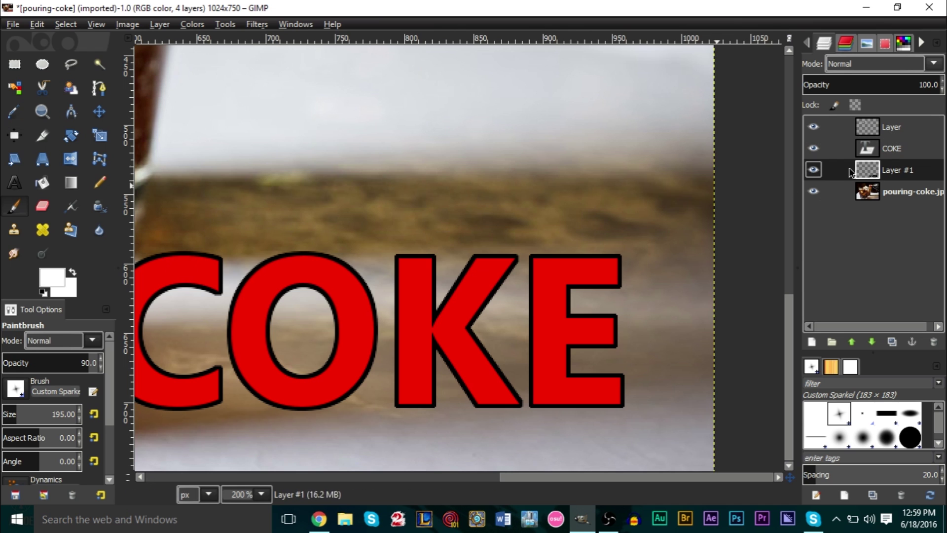
left_click(43, 181)
left_click(259, 306)
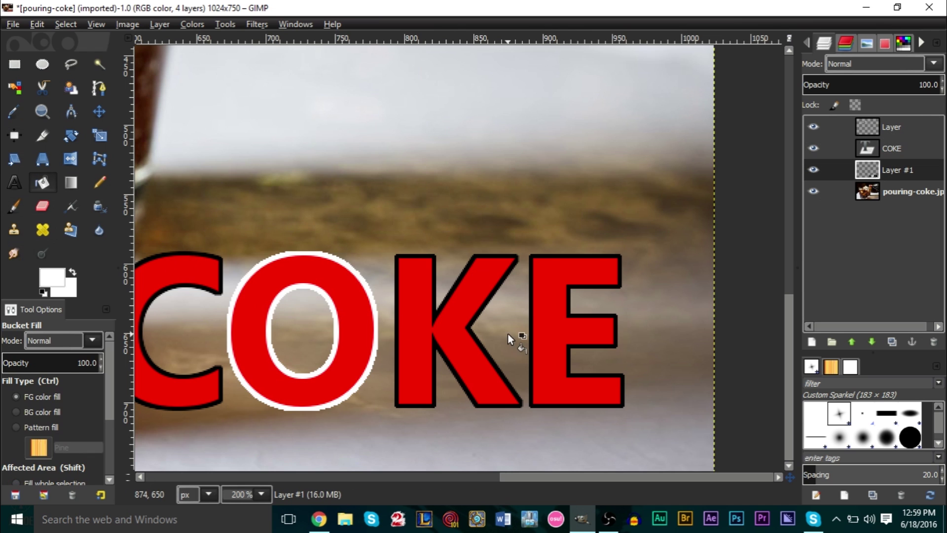
left_click(507, 333)
key("ctrl+z")
key("ctrl+z")
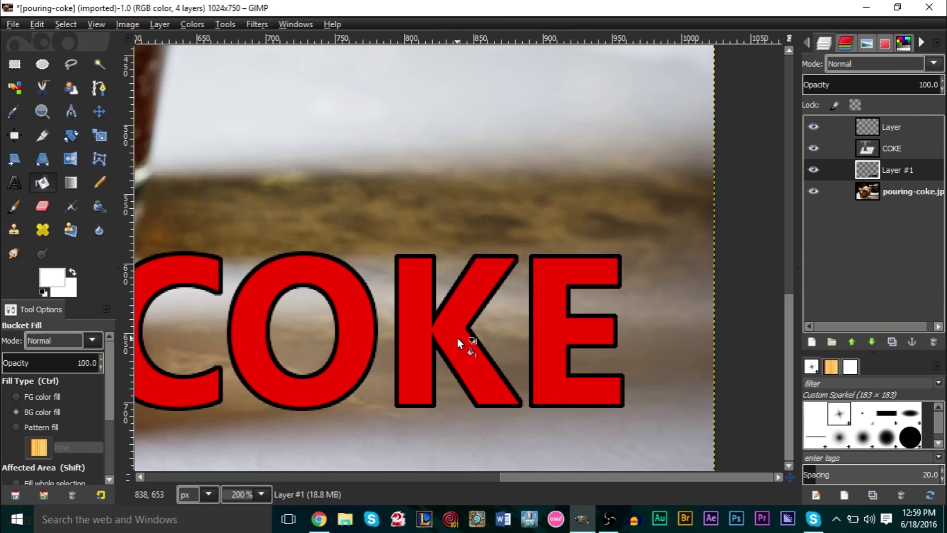
key("ctrl+y")
Step: Fill the K, E and C outlines white and zoom out to check the lettering
left_click(457, 339)
left_click(558, 345)
key("minus")
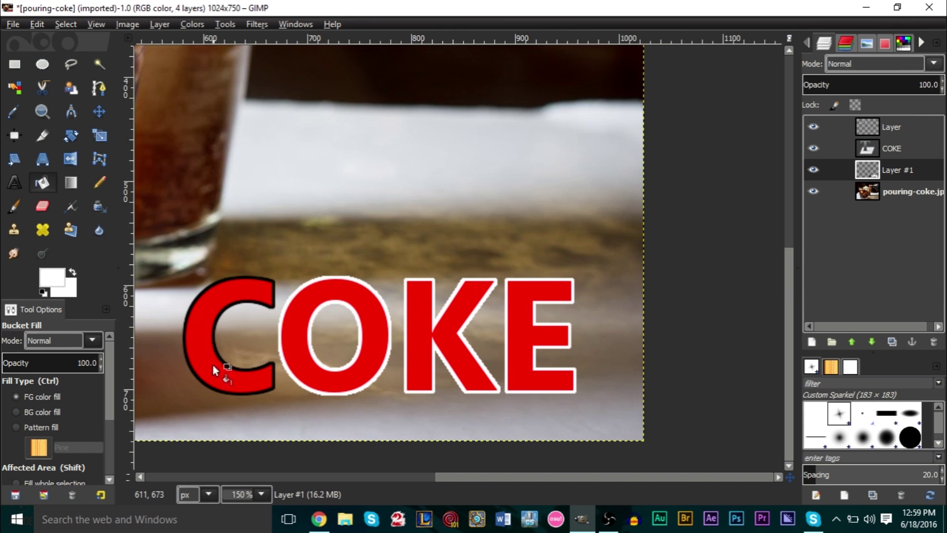
left_click(212, 366)
key("minus")
key("minus")
key("minus")
key("plus")
key("plus")
key("plus")
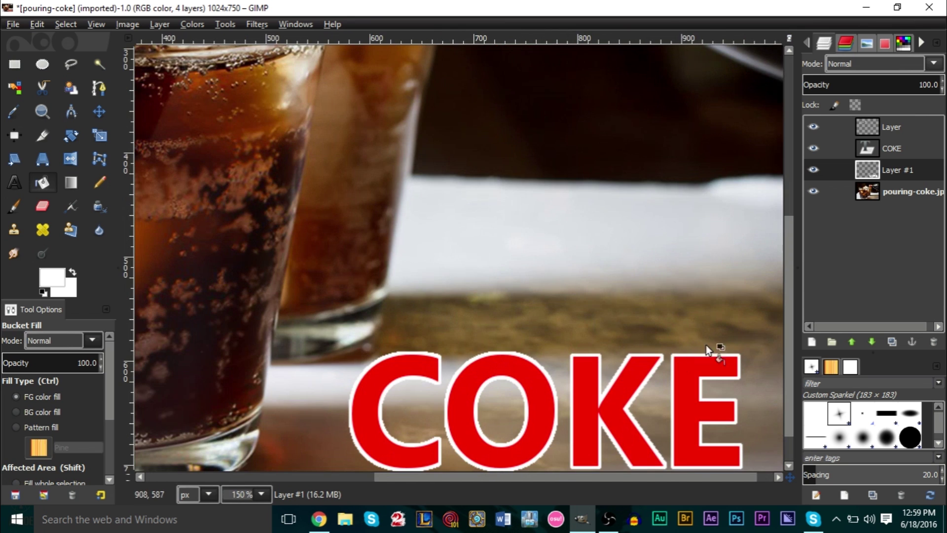
key("minus")
key("plus")
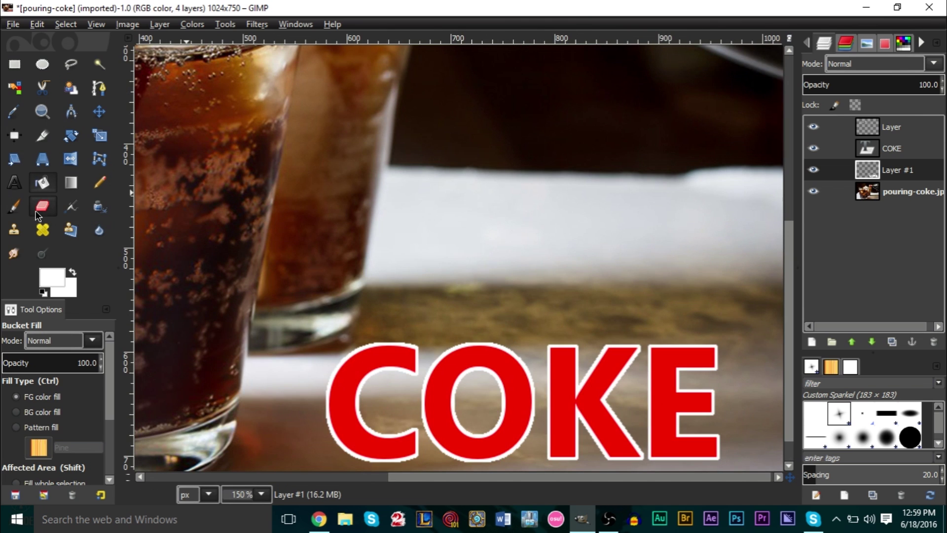
Step: Choose the sparkle paintbrush and make the top sparkle layer active, undoing an accidental reorder
left_click(15, 207)
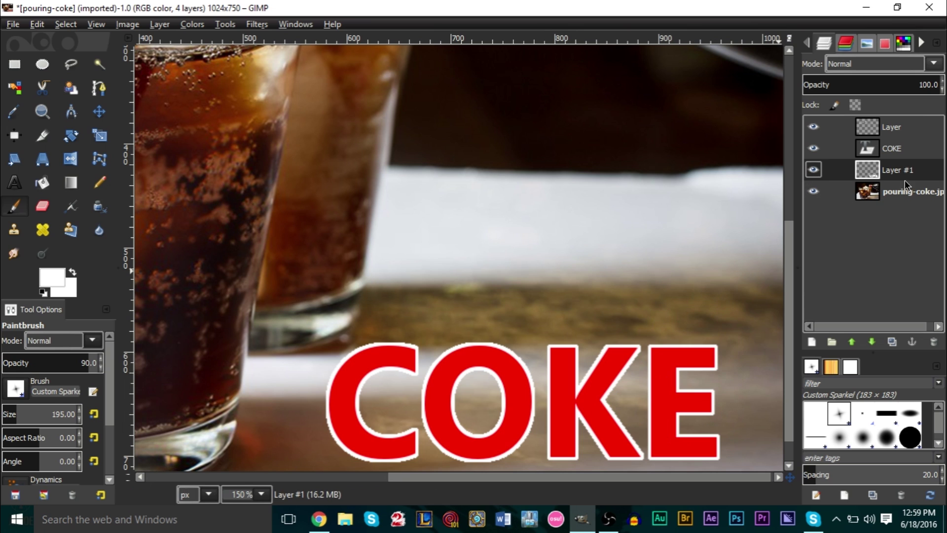
left_click_drag(904, 173, 899, 123)
key("ctrl+z")
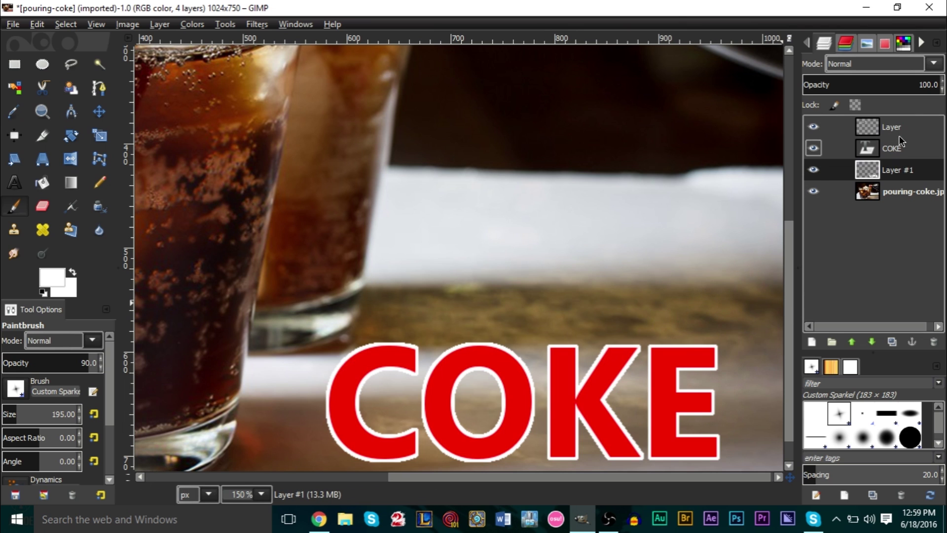
left_click(898, 135)
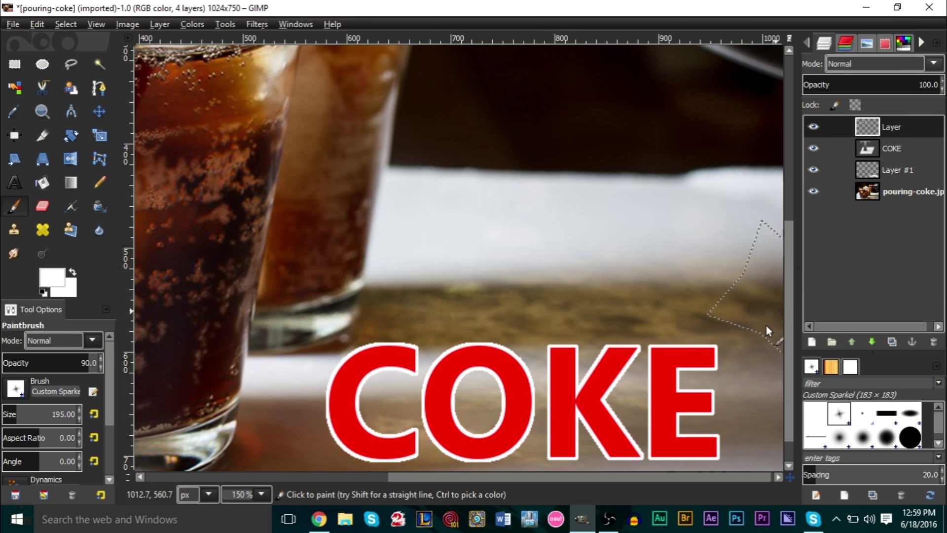
Step: Stamp white sparkles beside the E and on the C
left_click(716, 345)
scroll(740, 268, "down", 1)
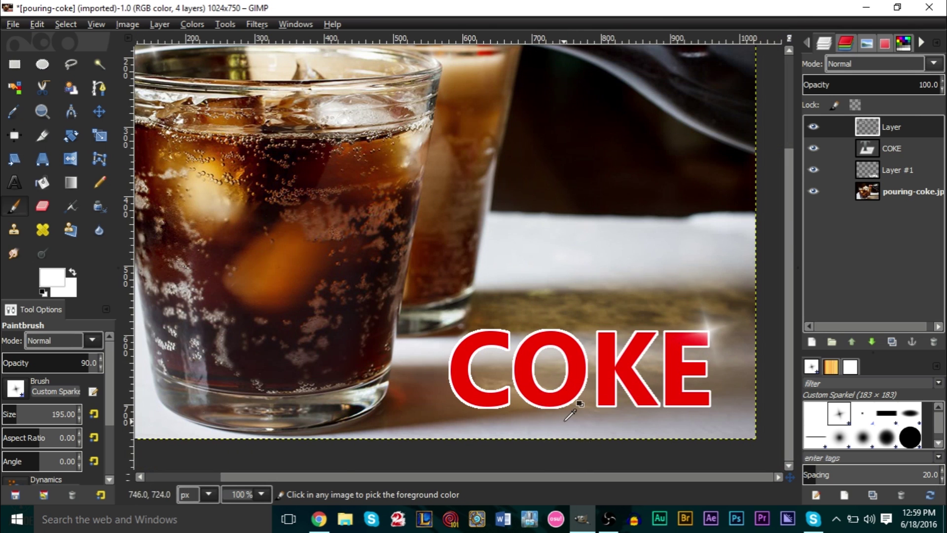
scroll(570, 415, "up", 1)
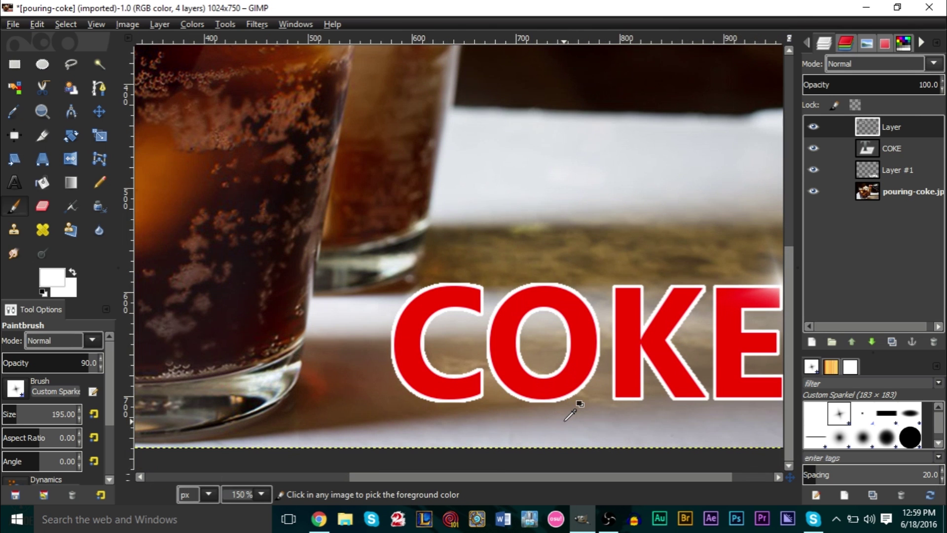
left_click(460, 377)
scroll(572, 374, "down", 1)
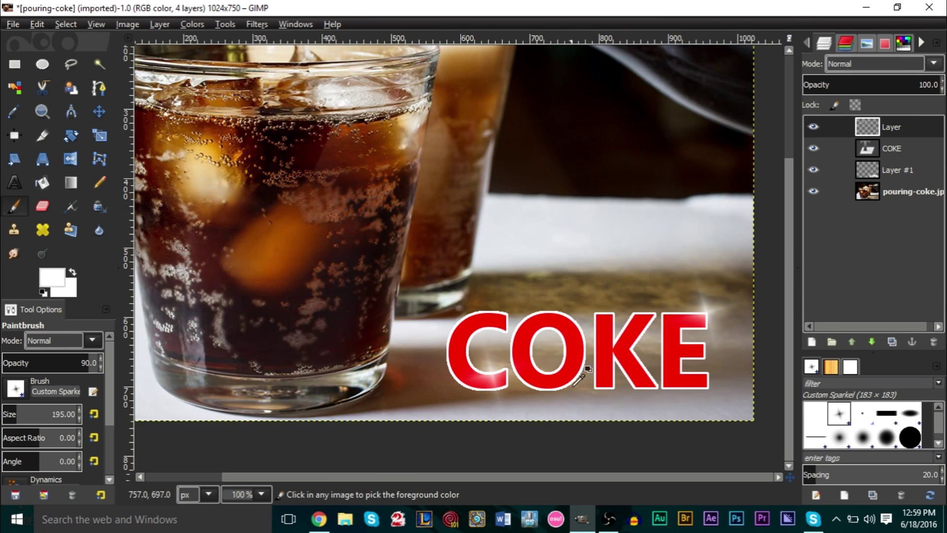
scroll(579, 379, "up", 2)
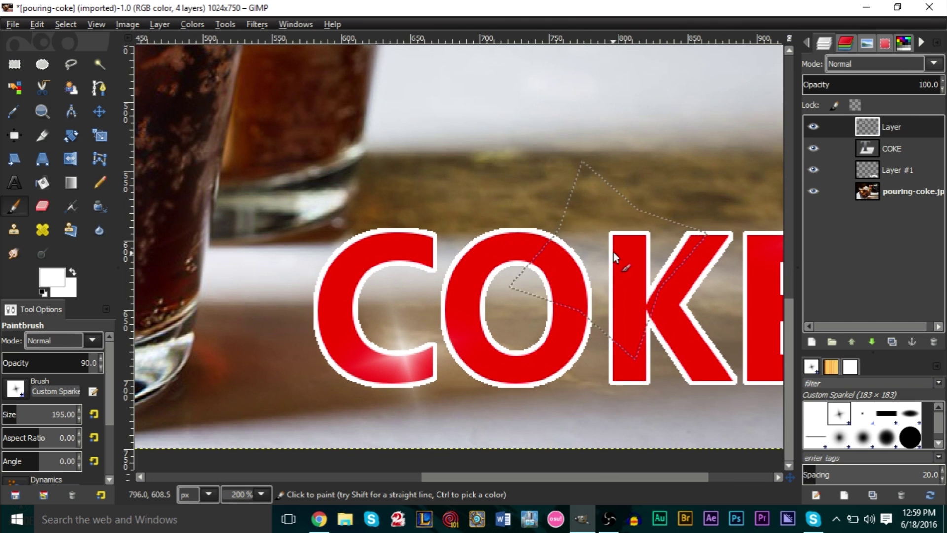
Step: Shrink the brush to 159 and add a sparkle above the K
key("bracketleft")
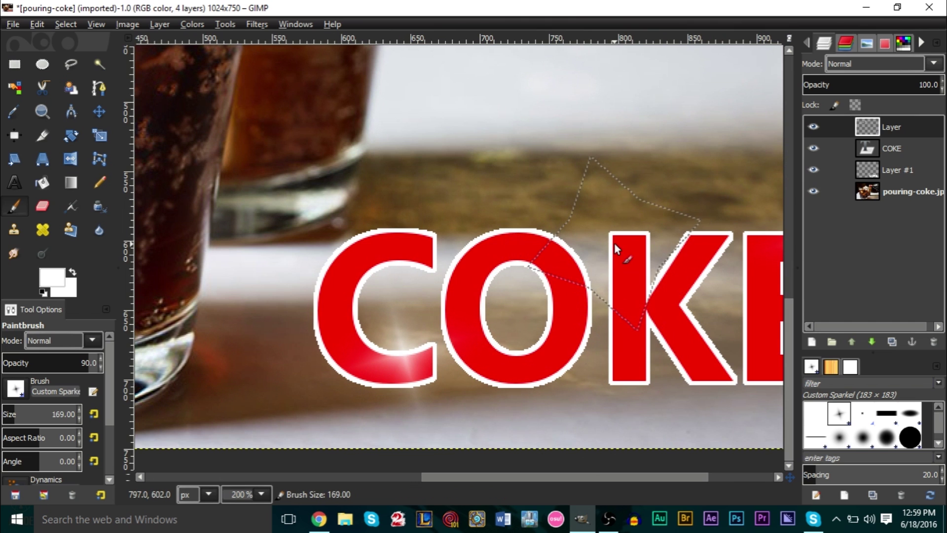
key("bracketleft")
left_click(606, 217)
scroll(610, 321, "down", 1)
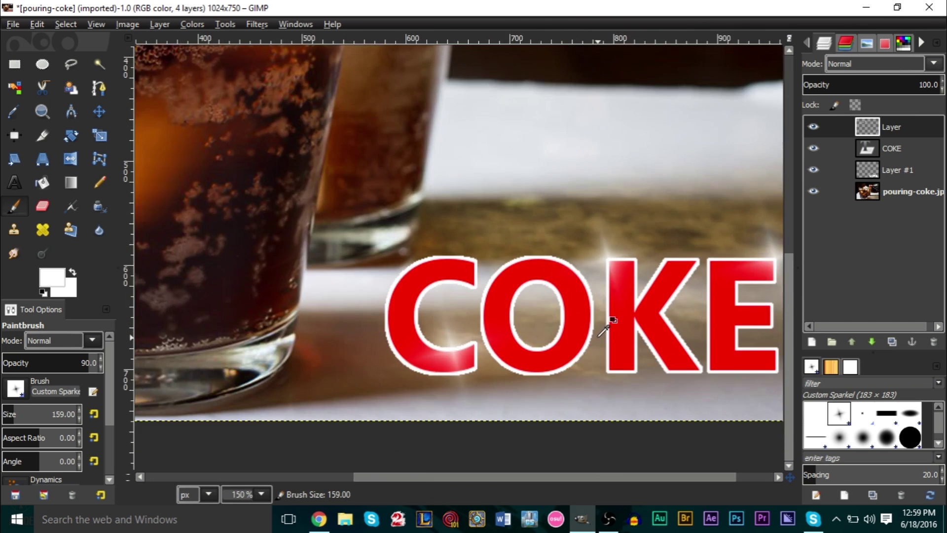
scroll(610, 321, "down", 1)
scroll(612, 319, "down", 1)
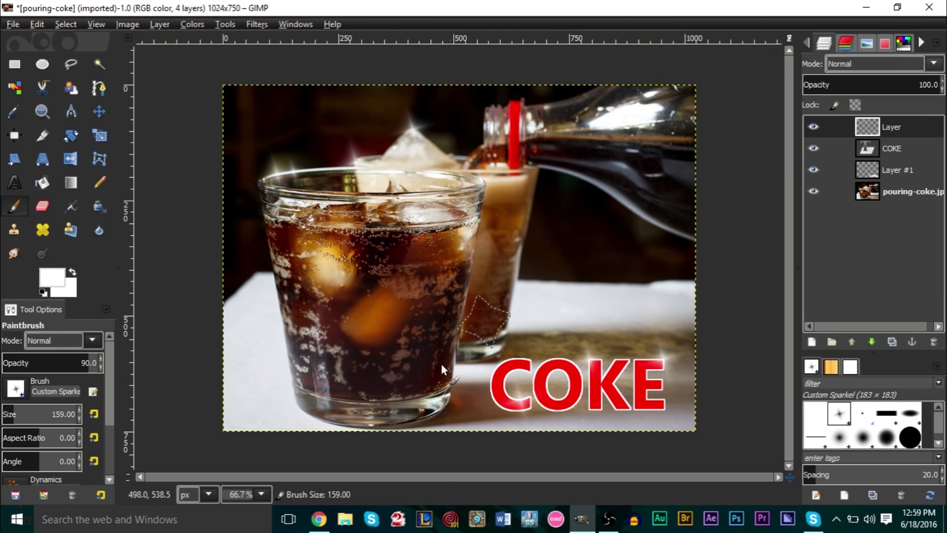
Step: Compare the image with and without sparkles, then duplicate the sparkle layer
left_click(814, 125)
left_click(814, 126)
left_click(814, 126)
left_click(814, 126)
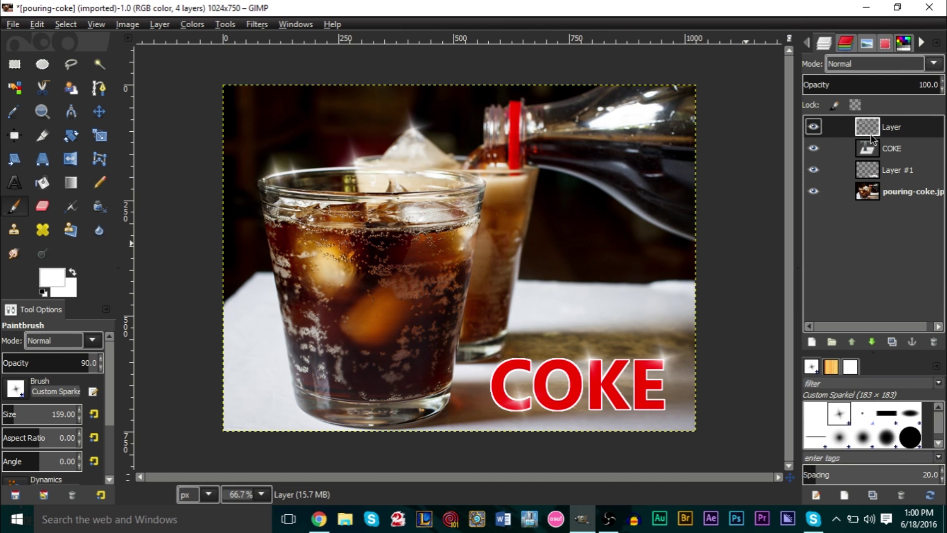
right_click(897, 137)
left_click(845, 95)
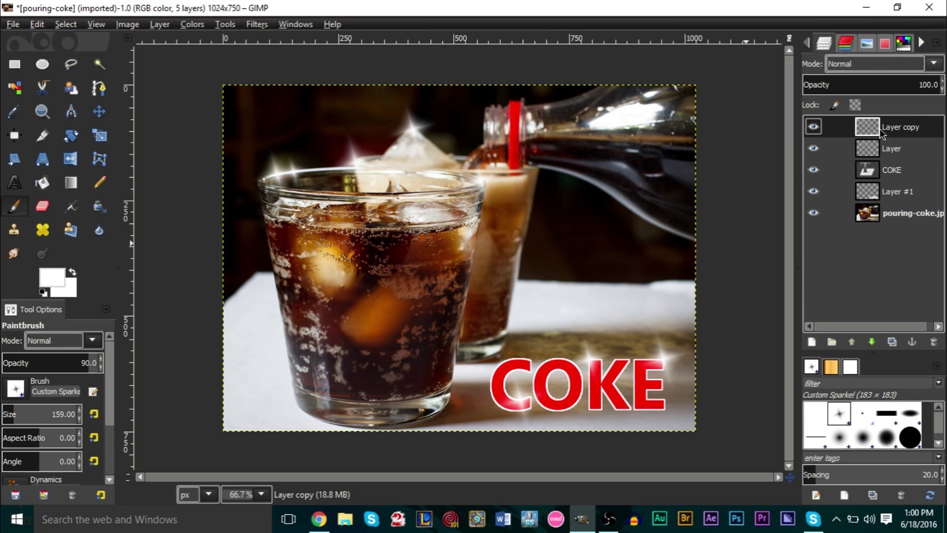
Step: Set Layer copy's mode to Soft light and drag it below the original sparkle layer
left_click(870, 68)
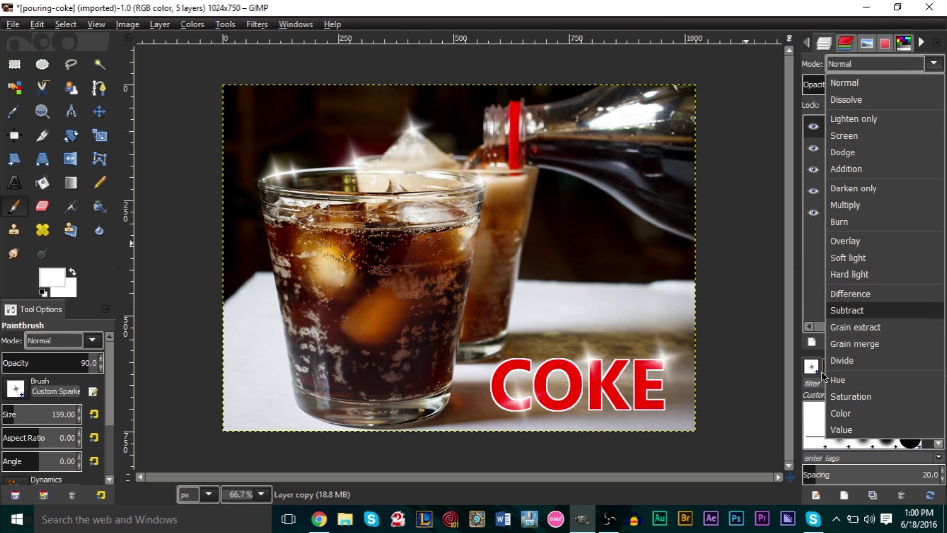
left_click(858, 258)
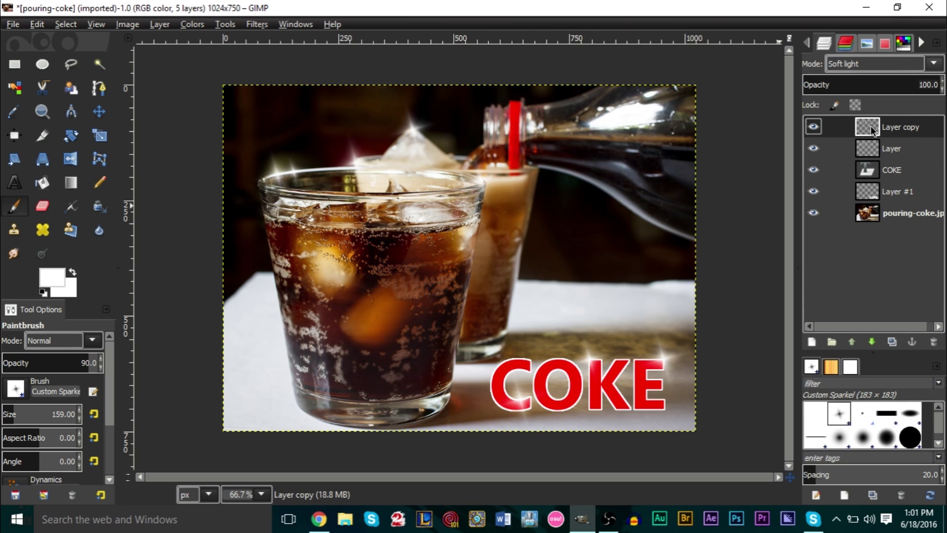
left_click(881, 142)
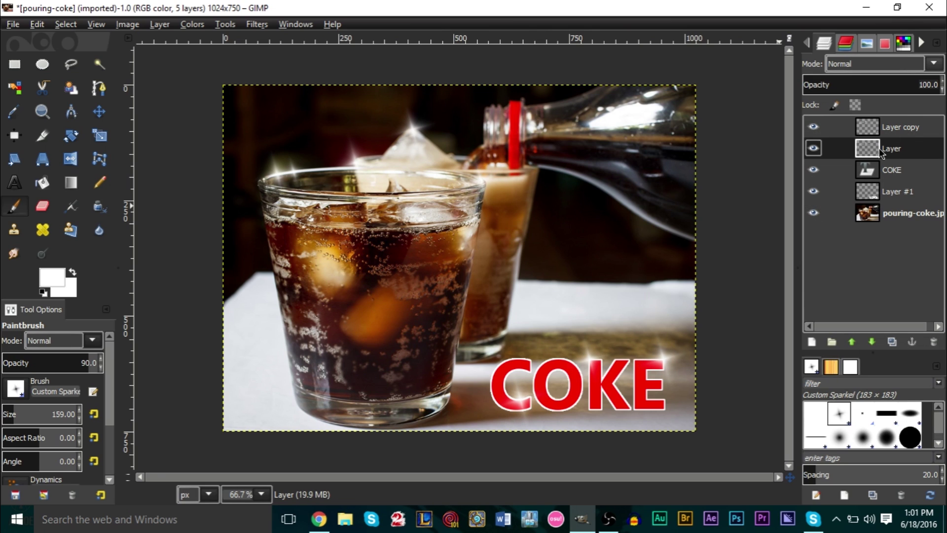
left_click(877, 127)
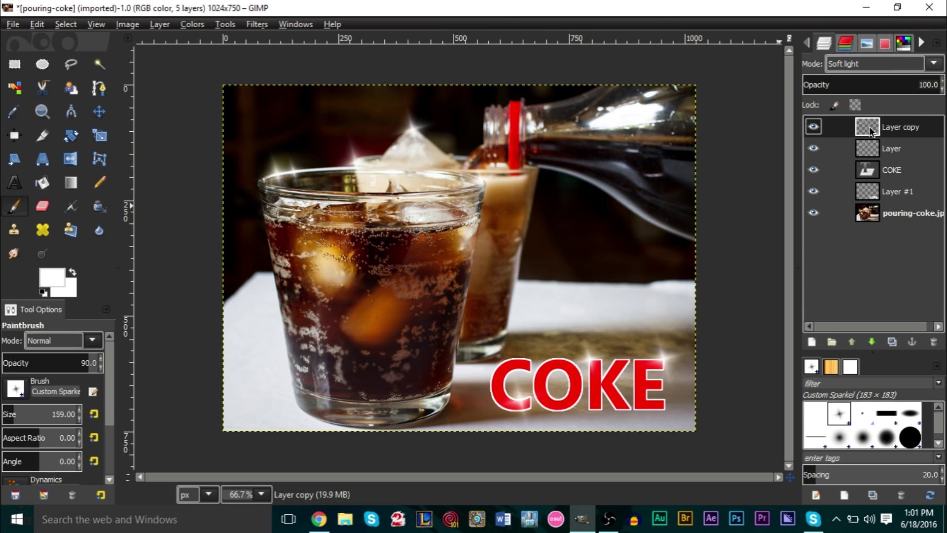
left_click_drag(869, 126, 898, 155)
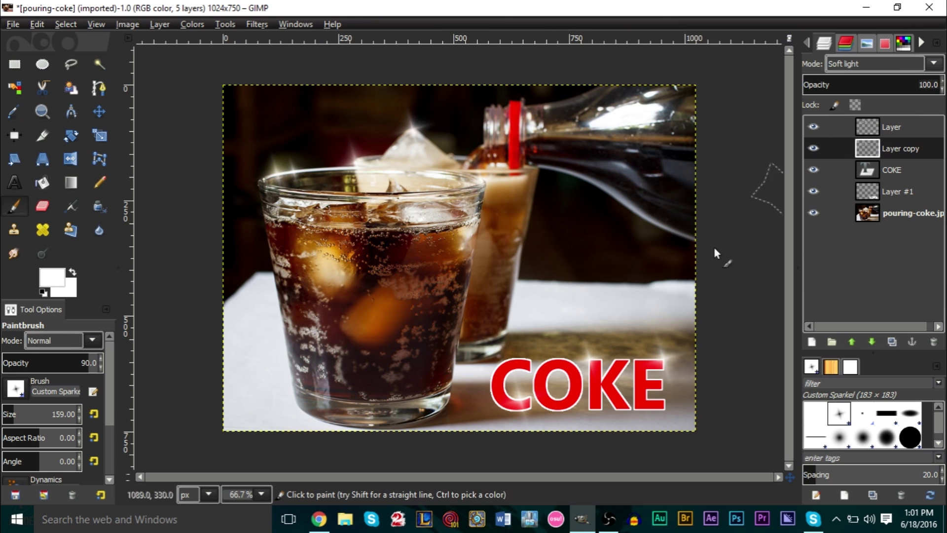
Step: Toggle the soft-light sparkle copy on and off repeatedly to compare its effect
scroll(676, 374, "up", 3)
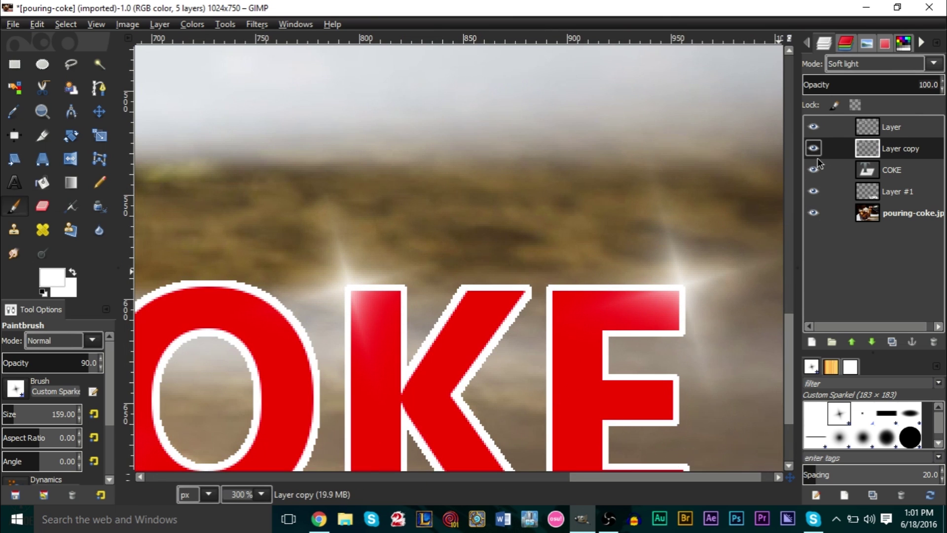
left_click(815, 148)
left_click(815, 148)
left_click(815, 148)
left_click(815, 148)
left_click(815, 148)
left_click(815, 148)
left_click(815, 148)
left_click(815, 148)
left_click(815, 148)
left_click(815, 148)
left_click(815, 148)
left_click(815, 148)
left_click(816, 148)
left_click(815, 148)
Step: Hide and re-show both sparkle layers to compare the finished image
left_click(878, 127)
left_click(878, 148)
scroll(635, 230, "down", 2, "ctrl")
scroll(635, 230, "down", 2, "ctrl")
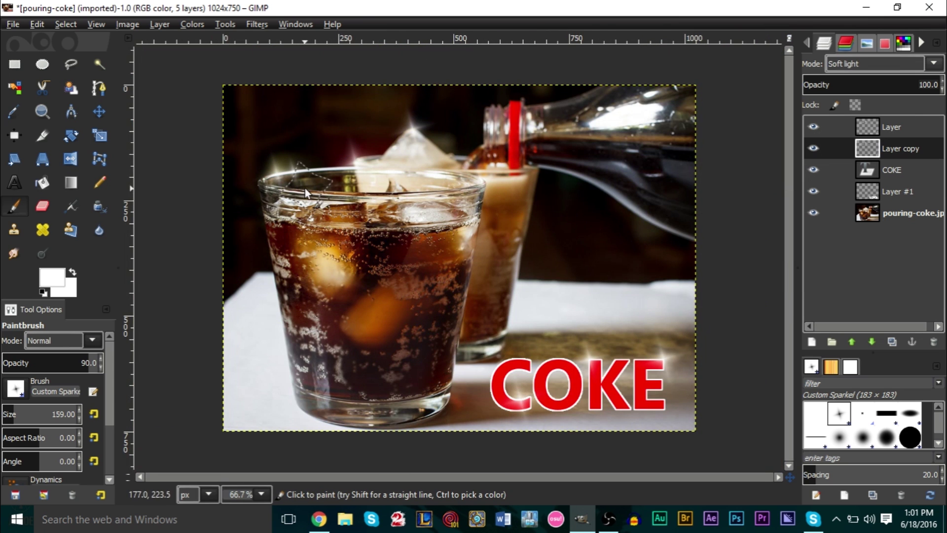
left_click(813, 126)
left_click(813, 148)
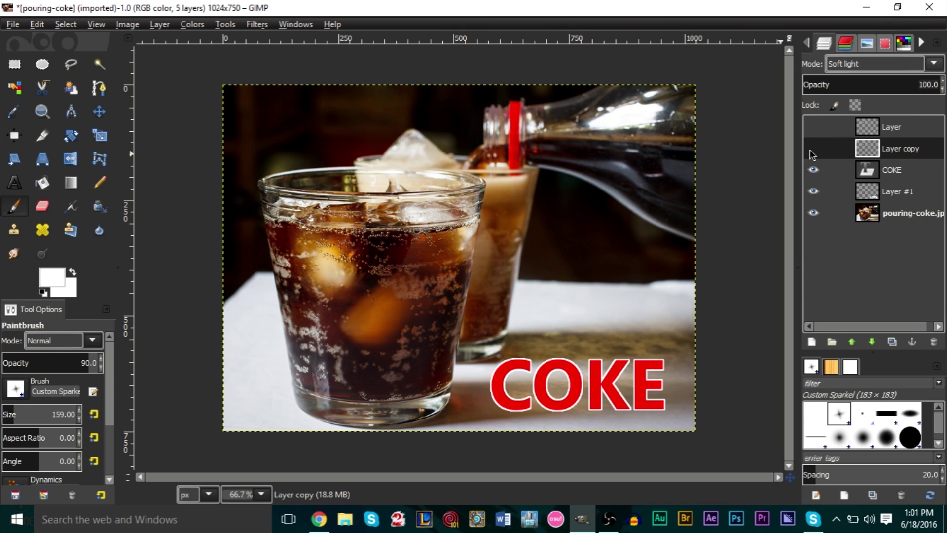
left_click(813, 148)
left_click(813, 126)
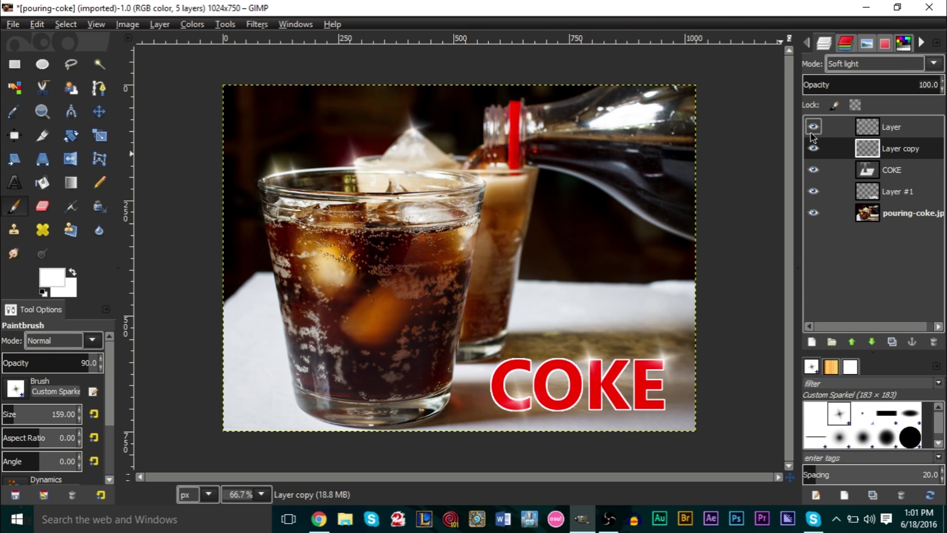